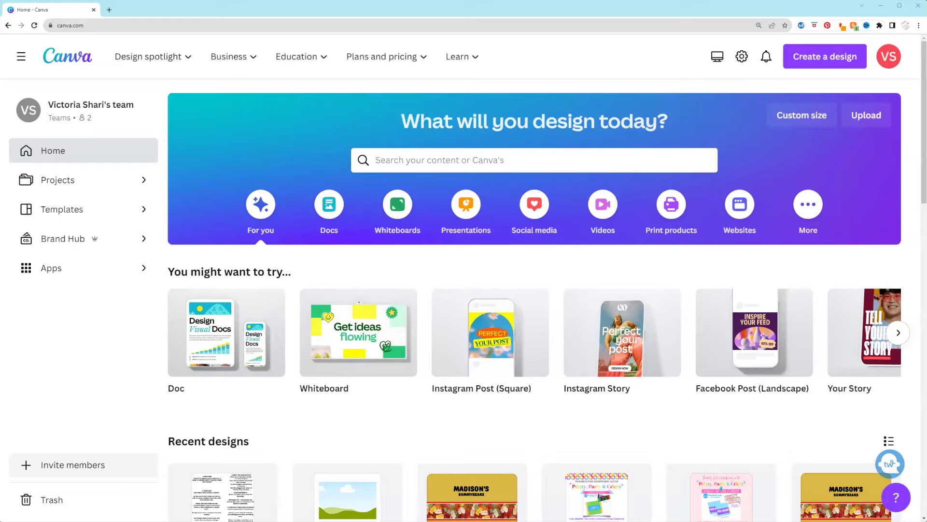
# Upload Cereal box.pdf from the PPC-001Cereal Box Slim Party Die folder to Canva
pyautogui.click(572, 517)
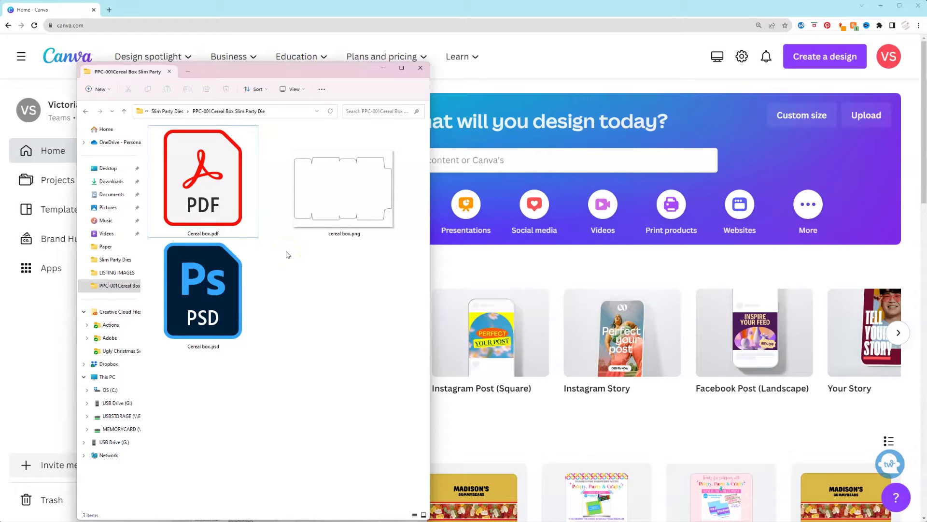
pyautogui.click(689, 242)
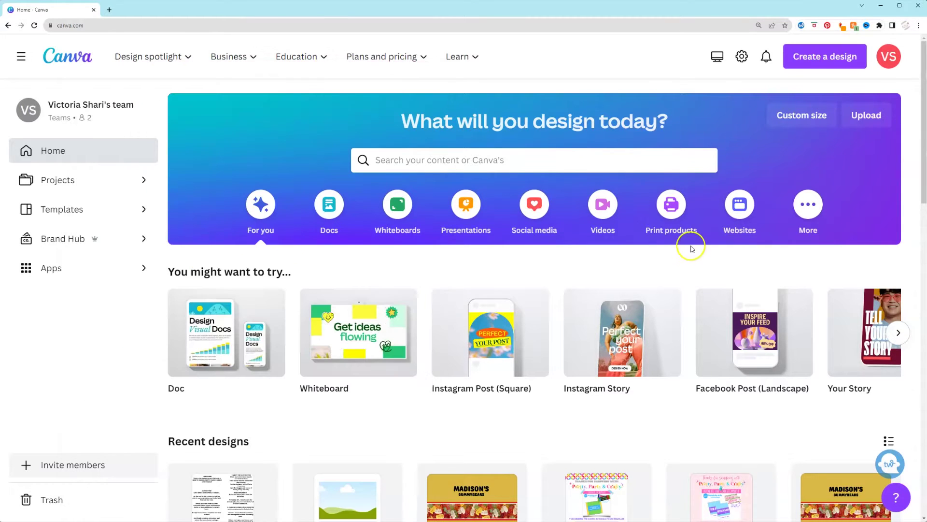
pyautogui.click(869, 125)
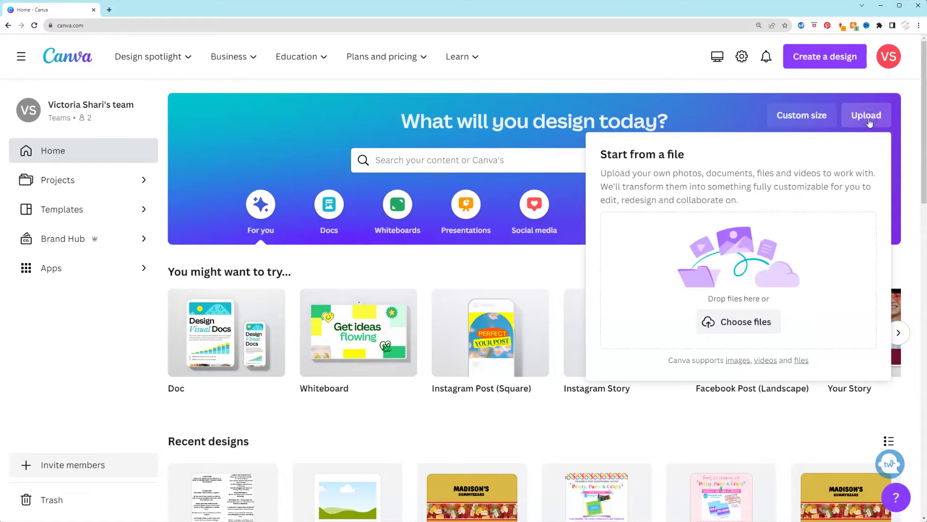
pyautogui.click(750, 290)
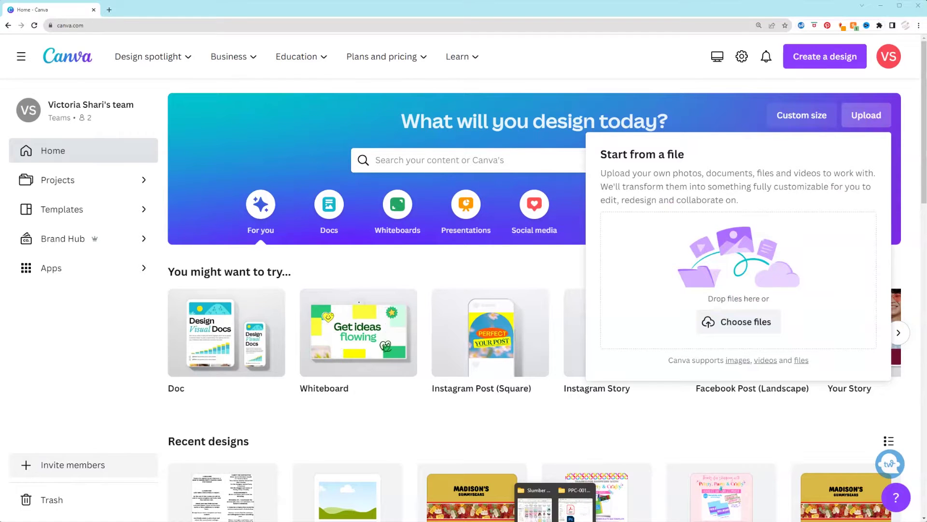
pyautogui.hotkey('alt', 'Tab')
pyautogui.click(224, 218)
pyautogui.moveTo(224, 218)
pyautogui.mouseDown()
pyautogui.moveTo(799, 316)
pyautogui.moveTo(234, 217)
pyautogui.mouseUp()
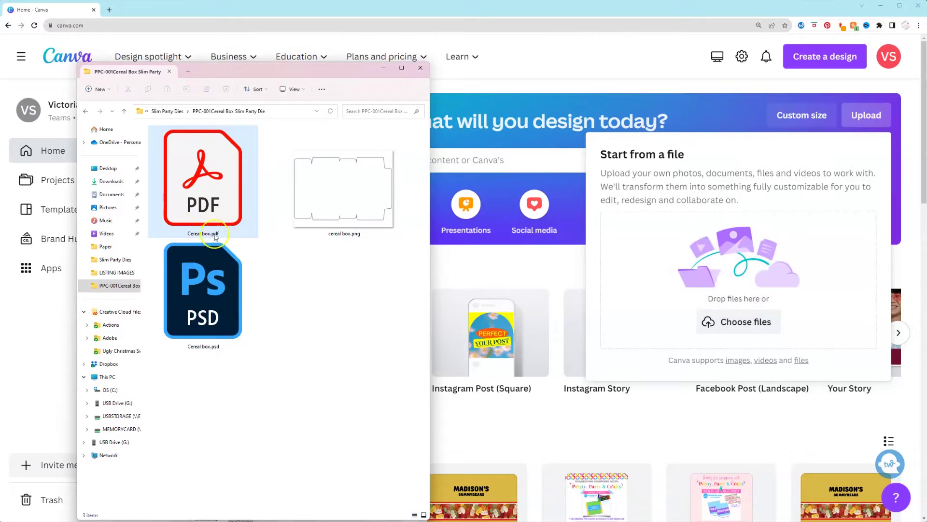
pyautogui.click(195, 176)
pyautogui.moveTo(195, 176); pyautogui.dragTo(778, 259)
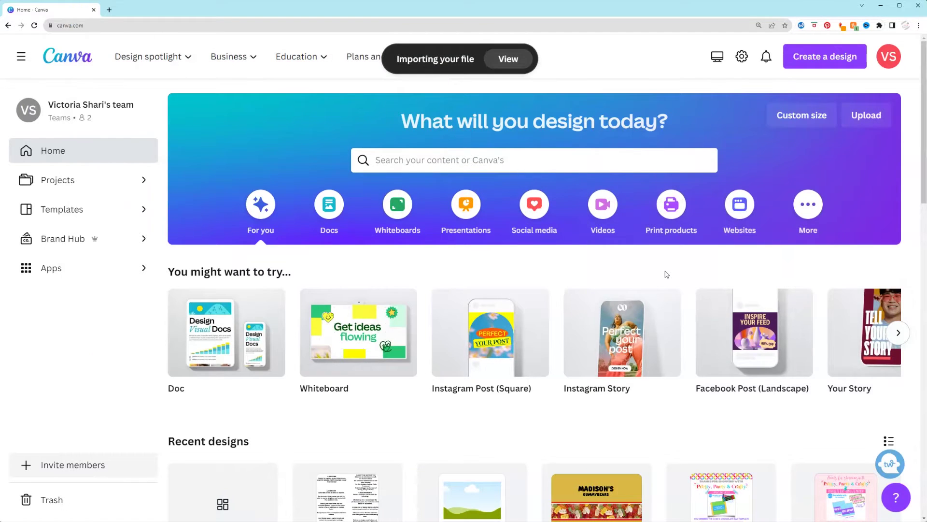
# Open the imported Cereal box.pdf design from the recent designs and dismiss the file import feedback form
pyautogui.scroll(-1, 666, 274)
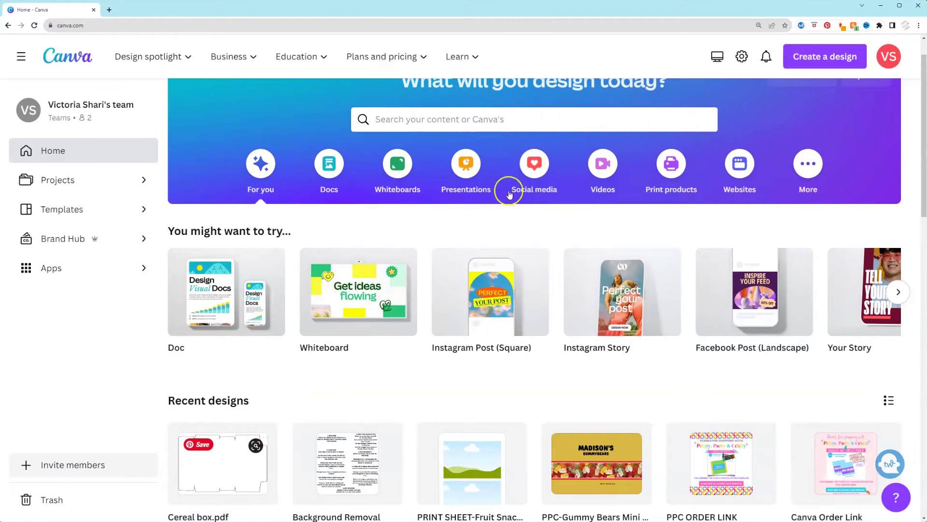
pyautogui.click(230, 485)
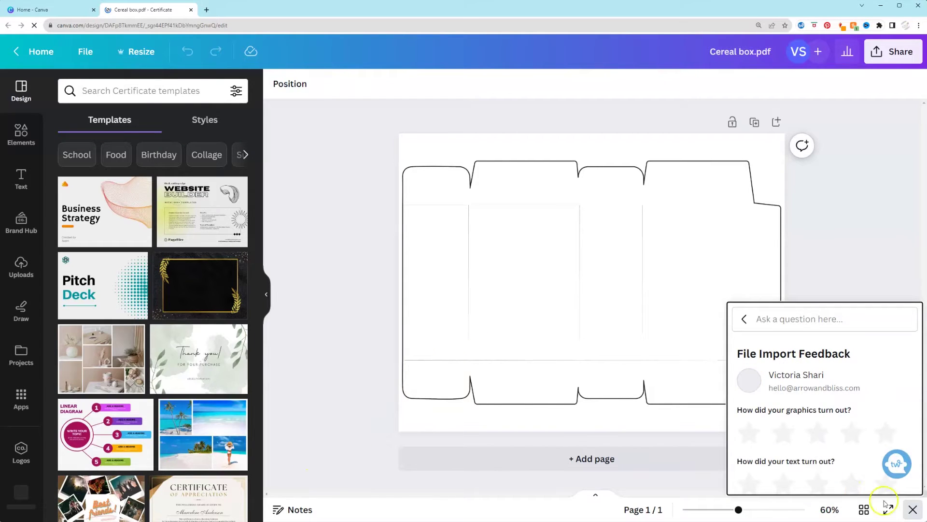
pyautogui.click(912, 510)
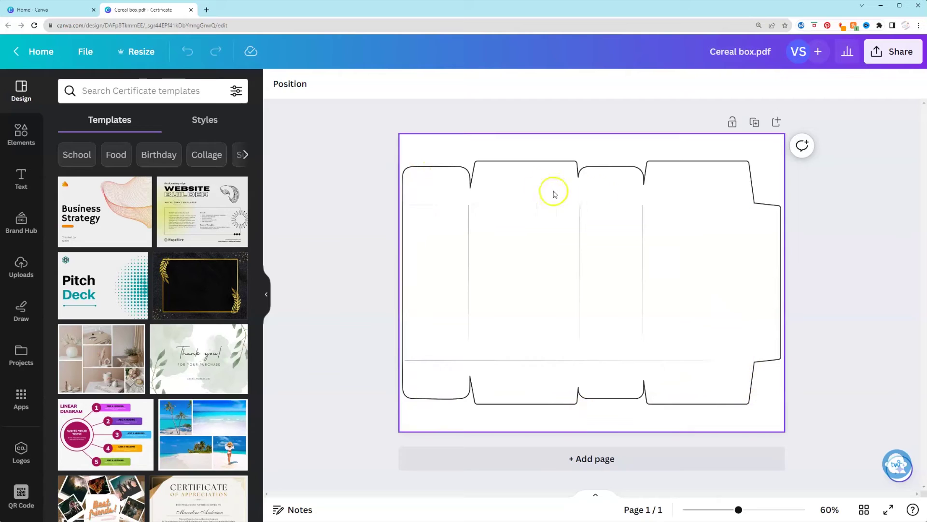
# Lower the fold-line image's transparency to 0, restore it to 100, and deselect the image
pyautogui.click(472, 198)
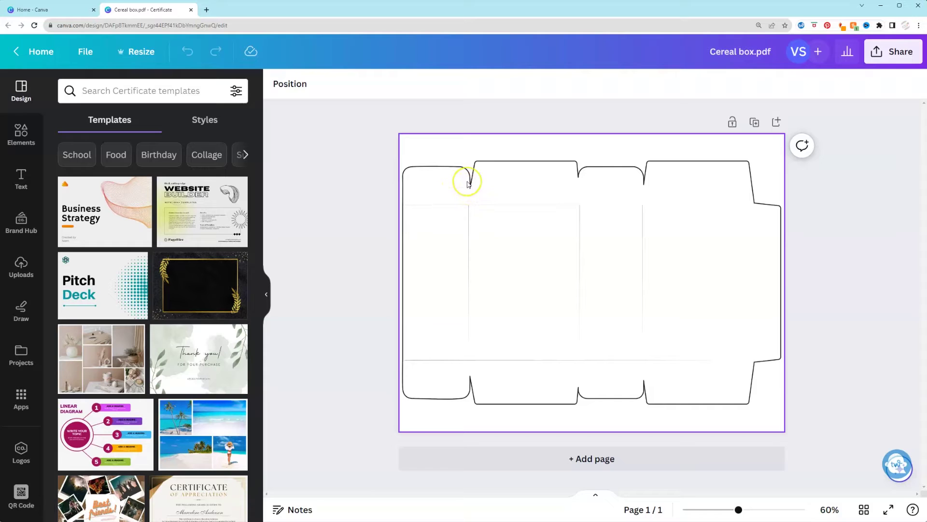
pyautogui.click(468, 184)
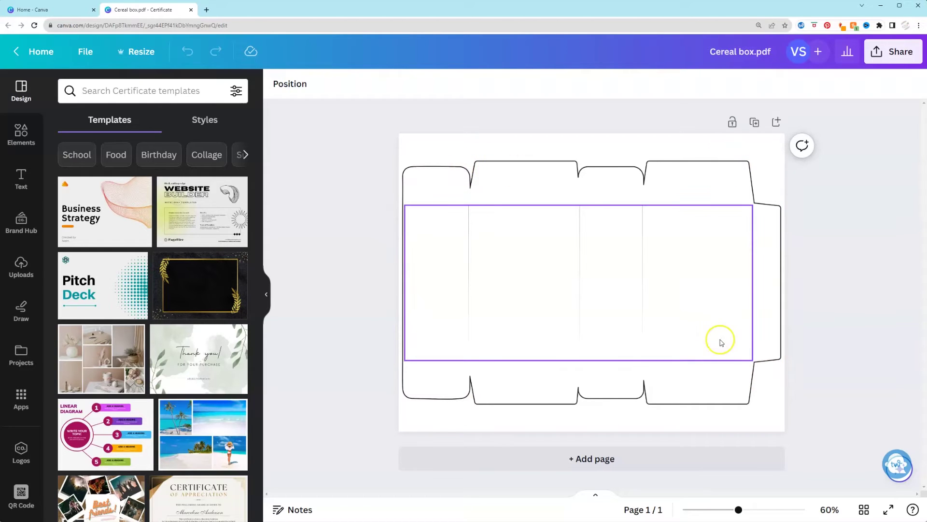
pyautogui.moveTo(739, 509); pyautogui.dragTo(752, 513)
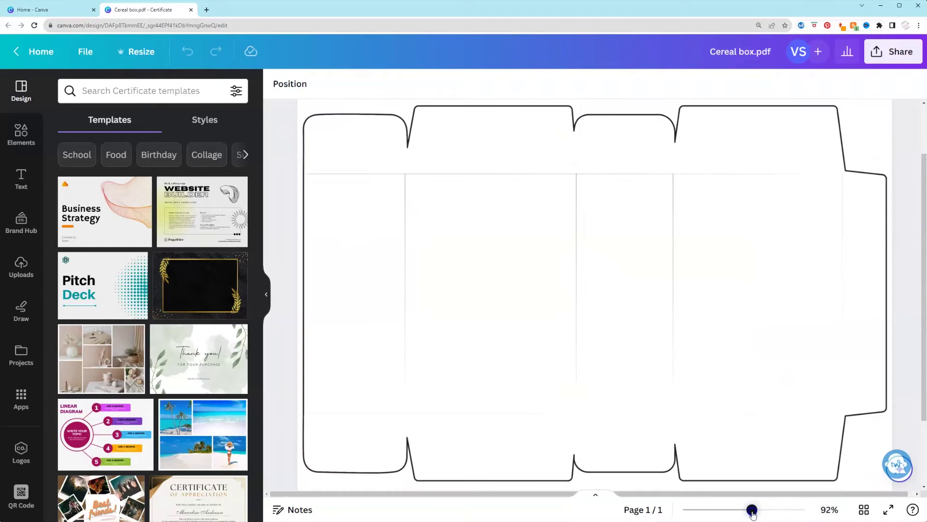
pyautogui.click(405, 184)
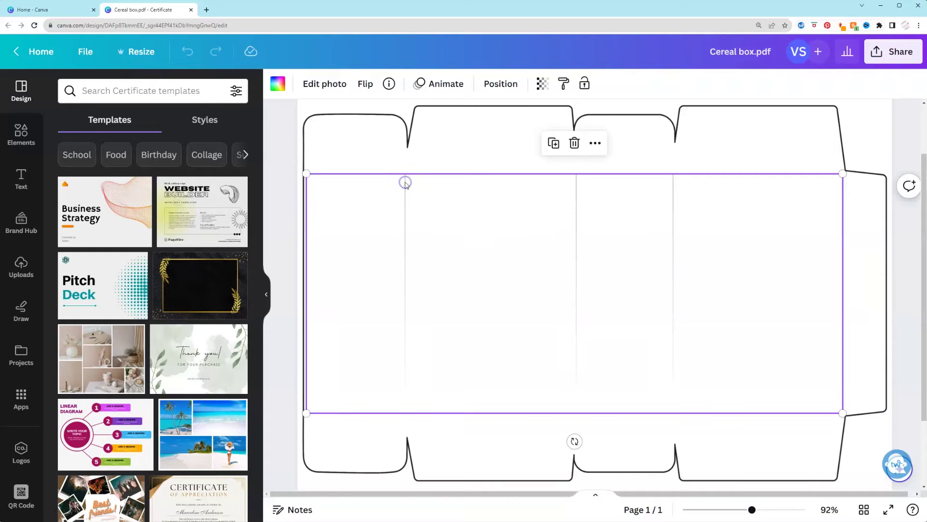
pyautogui.click(542, 83)
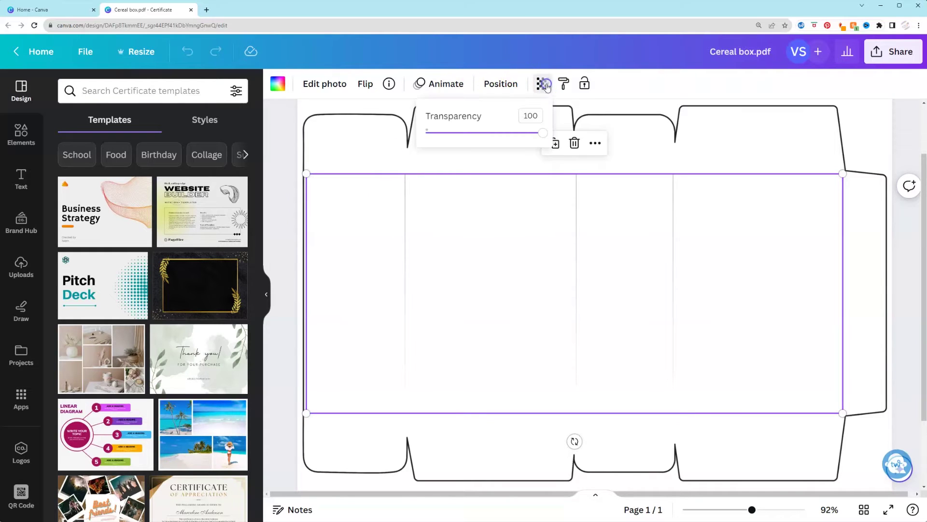
pyautogui.moveTo(535, 143); pyautogui.dragTo(418, 138)
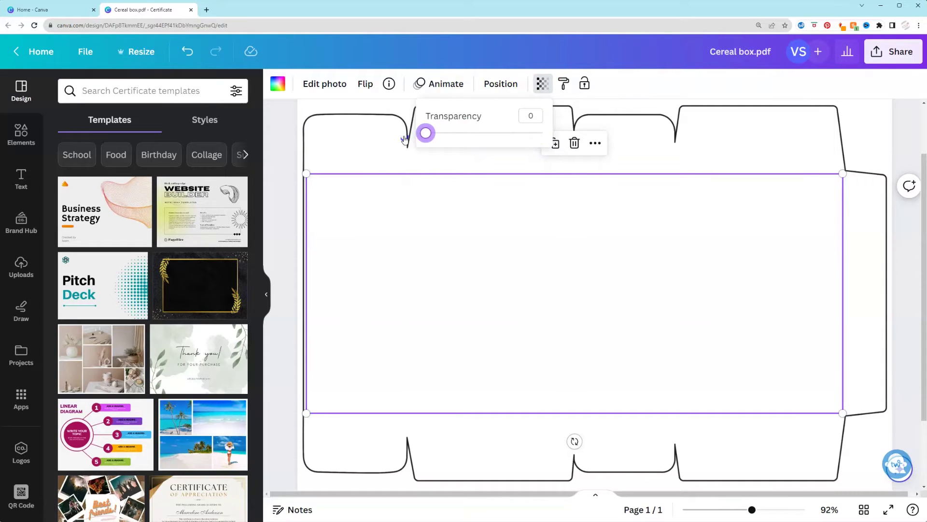
pyautogui.moveTo(405, 140); pyautogui.dragTo(542, 133)
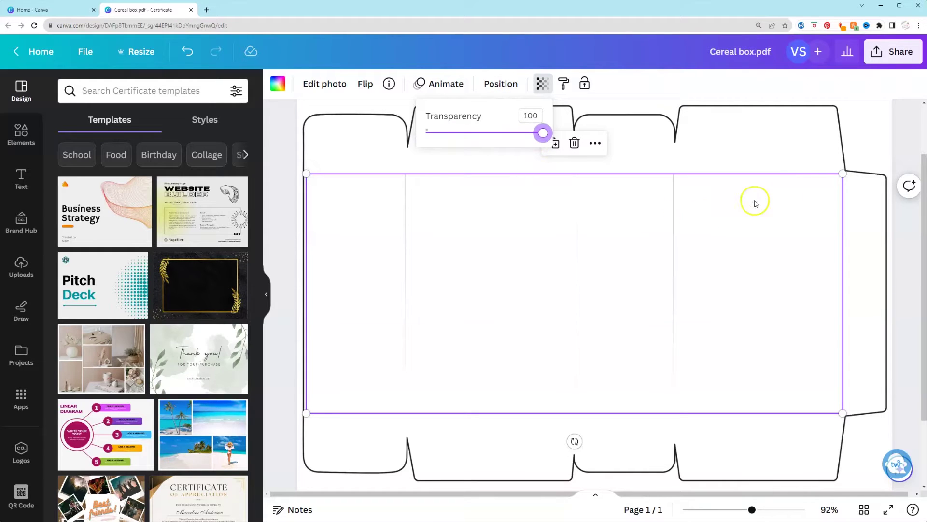
pyautogui.click(905, 143)
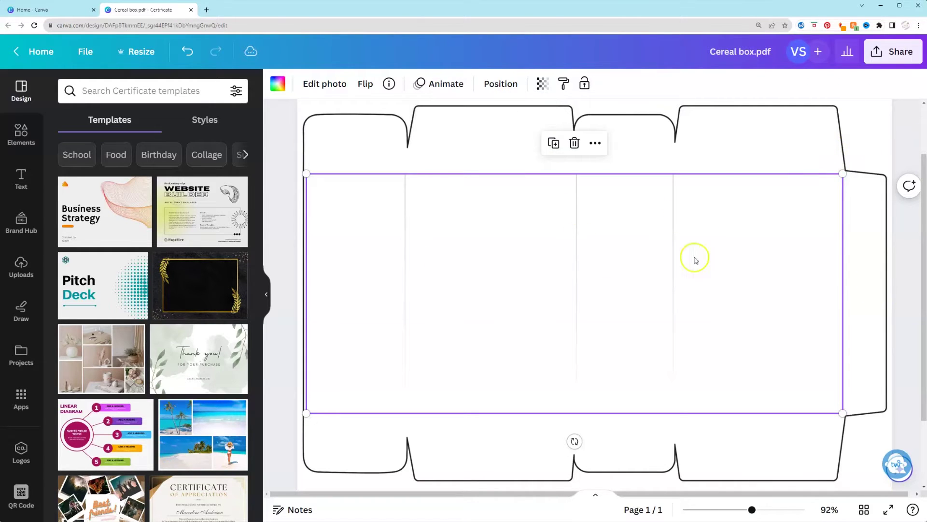
pyautogui.click(899, 398)
pyautogui.scroll(-2, 901, 400)
pyautogui.scroll(2, 900, 400)
pyautogui.click(850, 382)
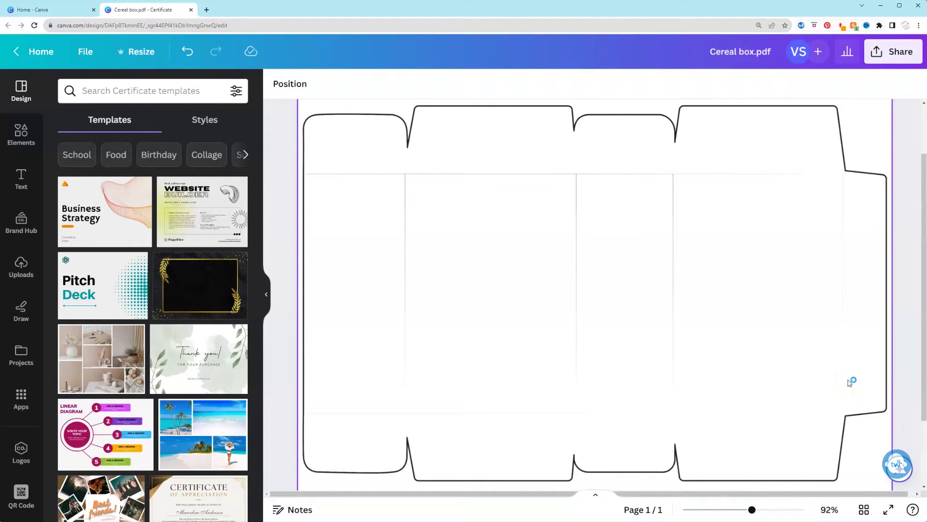
pyautogui.scroll(1, 849, 382)
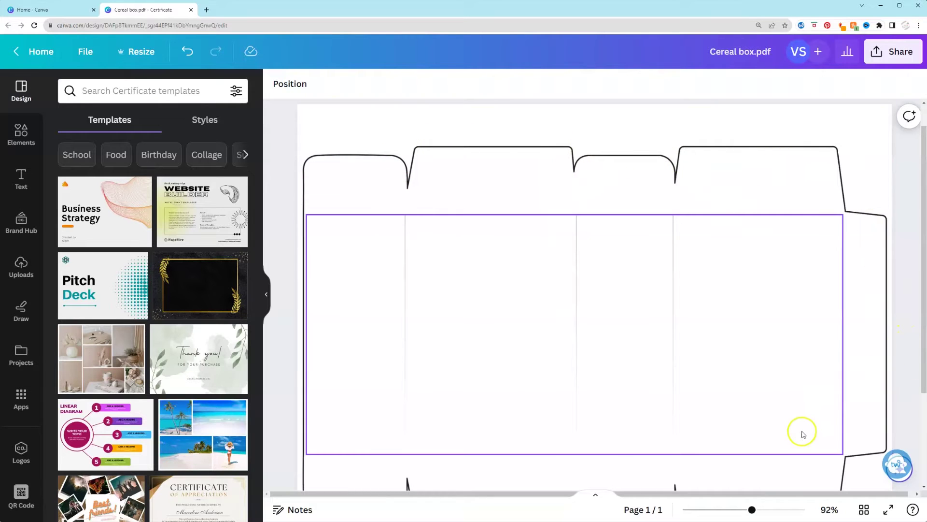
pyautogui.moveTo(751, 509); pyautogui.dragTo(748, 510)
pyautogui.scroll(-3, 753, 428)
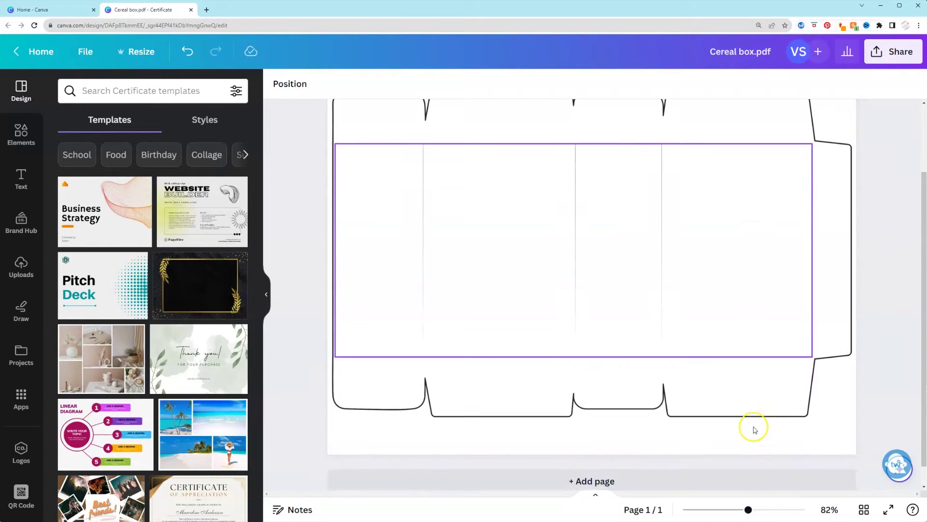
pyautogui.scroll(1, 848, 425)
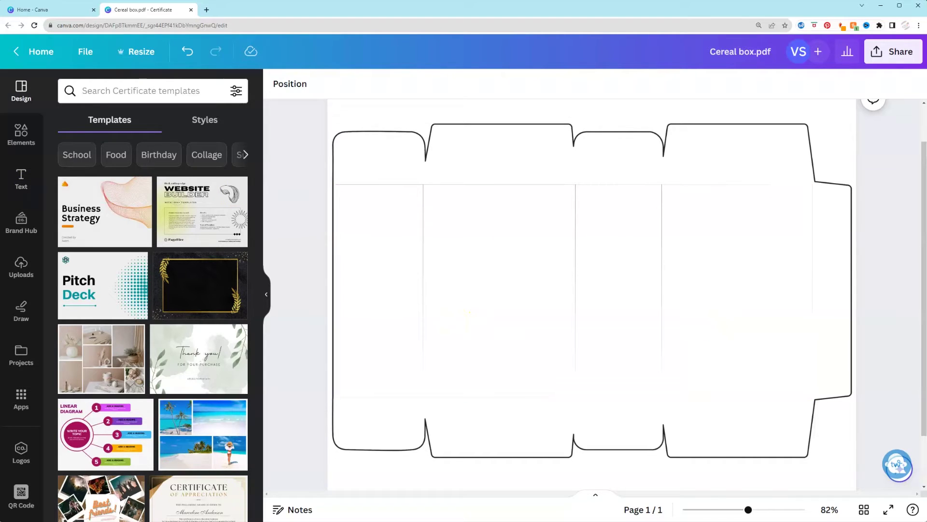
# Search the elements for "girly background" graphics and add the pink sunburst with hearts to the page
pyautogui.click(23, 136)
pyautogui.click(25, 137)
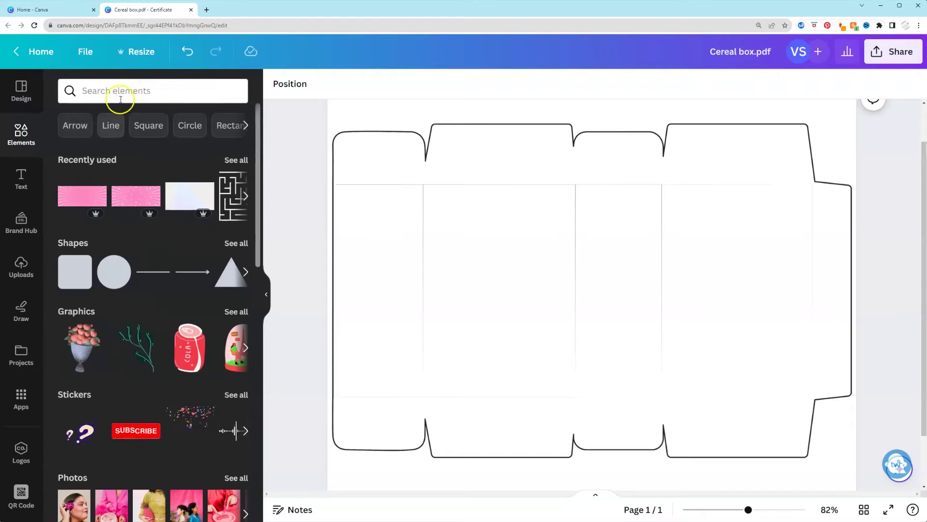
pyautogui.click(117, 92)
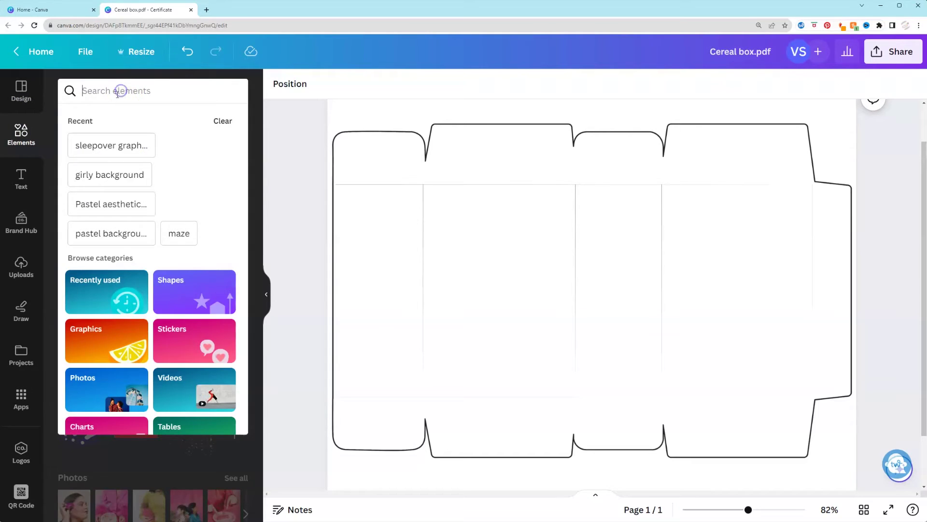
pyautogui.click(98, 172)
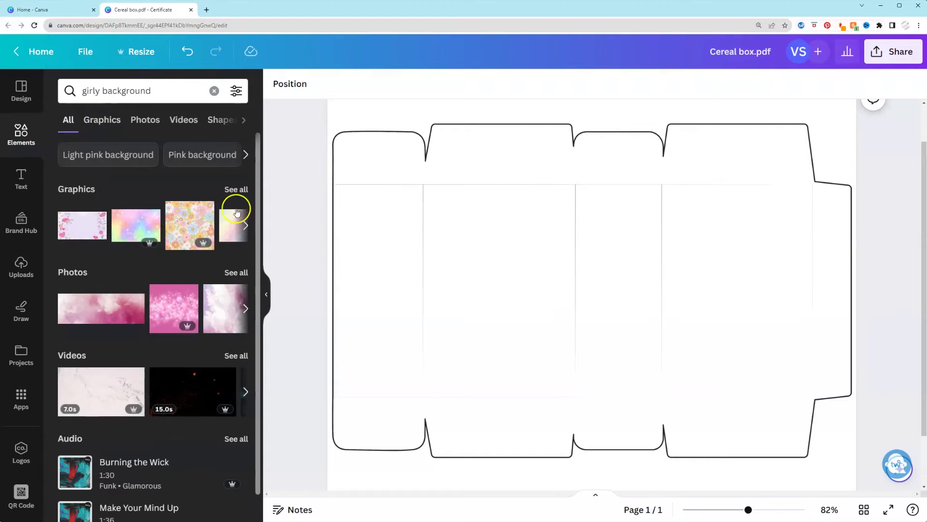
pyautogui.click(234, 191)
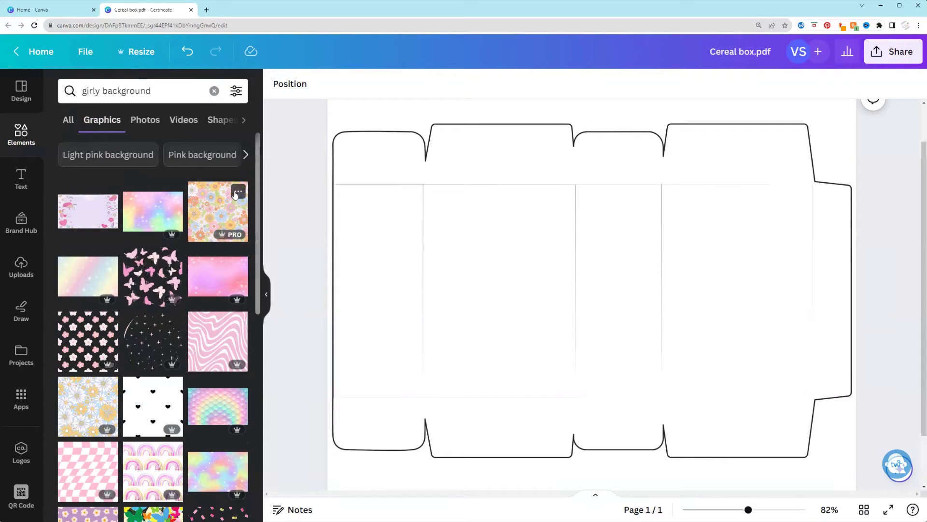
pyautogui.scroll(-5, 157, 292)
pyautogui.click(158, 283)
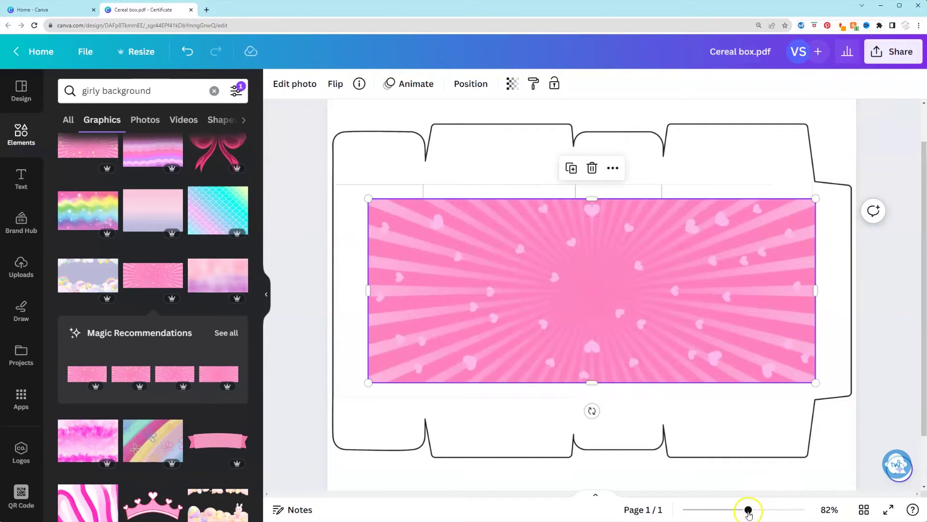
# Add the dotted pink sunburst from the hearts graphic's magic recommendations and delete the hearts version from the page
pyautogui.moveTo(747, 510); pyautogui.dragTo(742, 510)
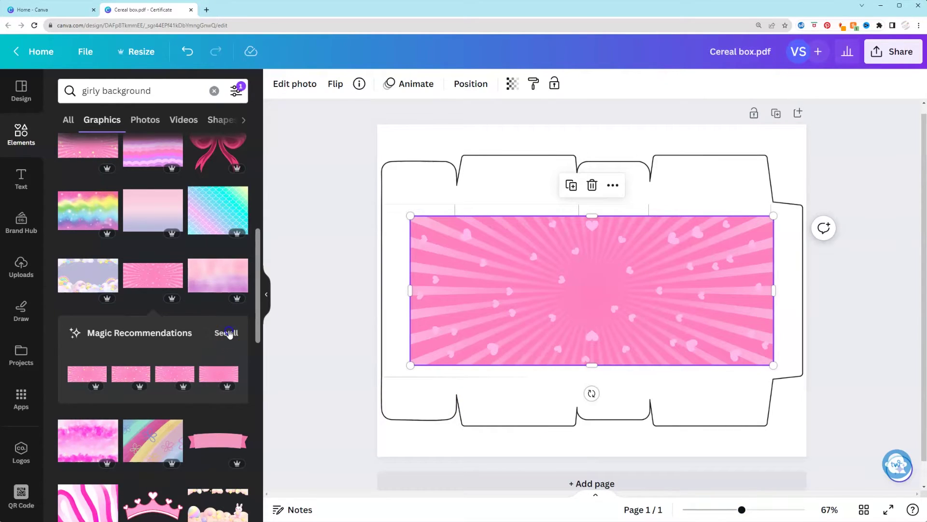
pyautogui.click(227, 332)
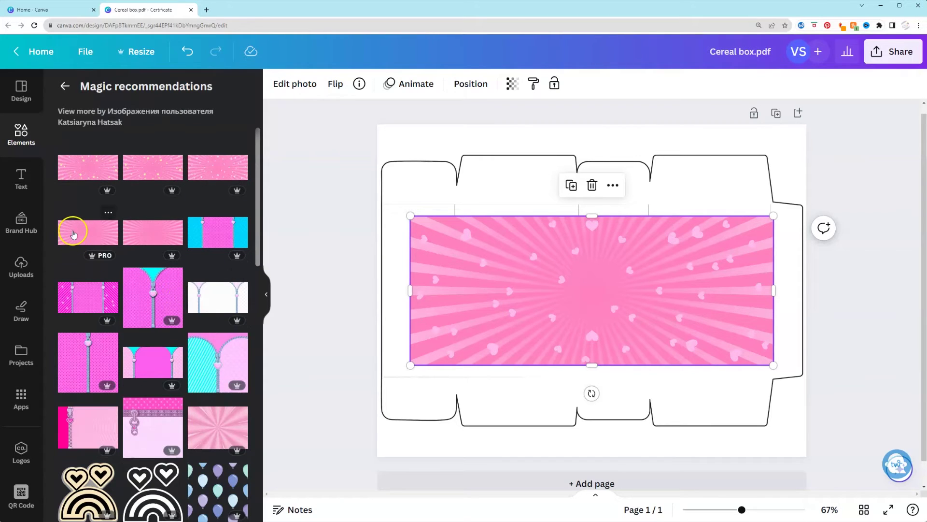
pyautogui.click(74, 234)
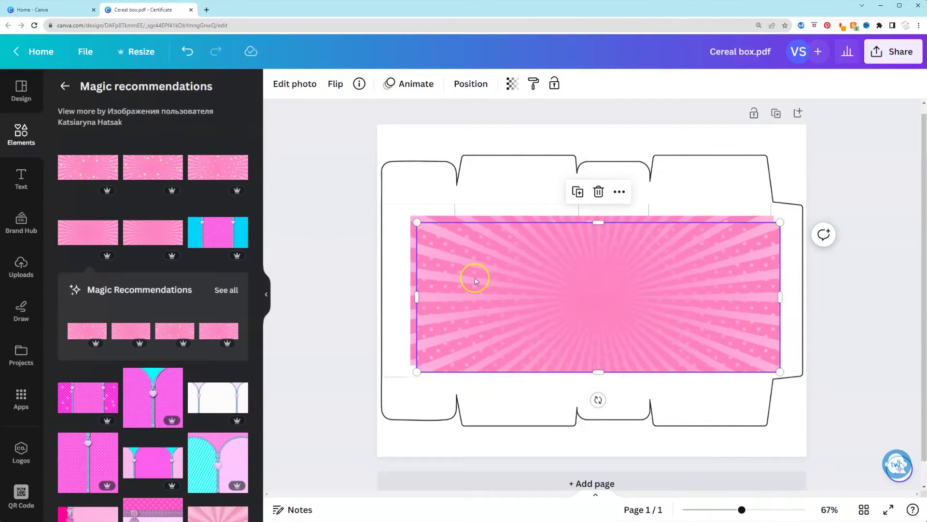
pyautogui.moveTo(472, 275); pyautogui.dragTo(511, 323)
pyautogui.click(433, 233)
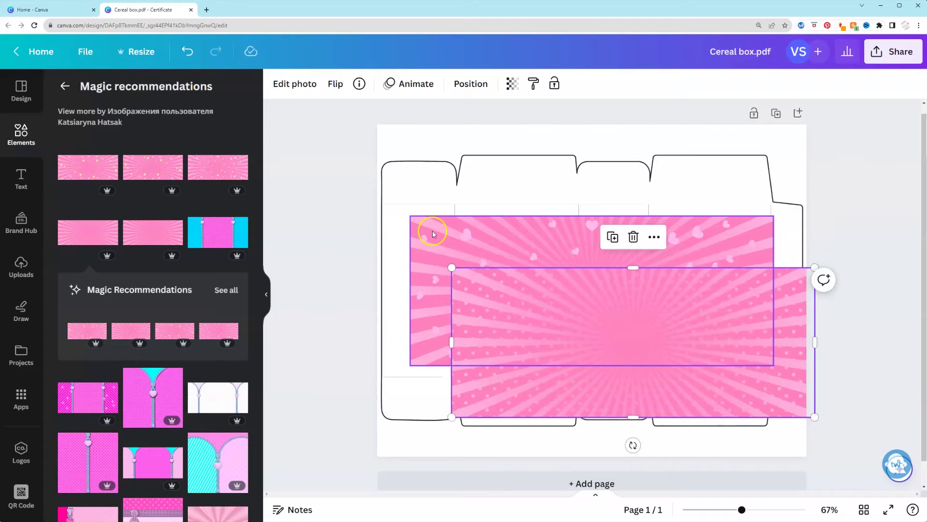
pyautogui.press('Delete')
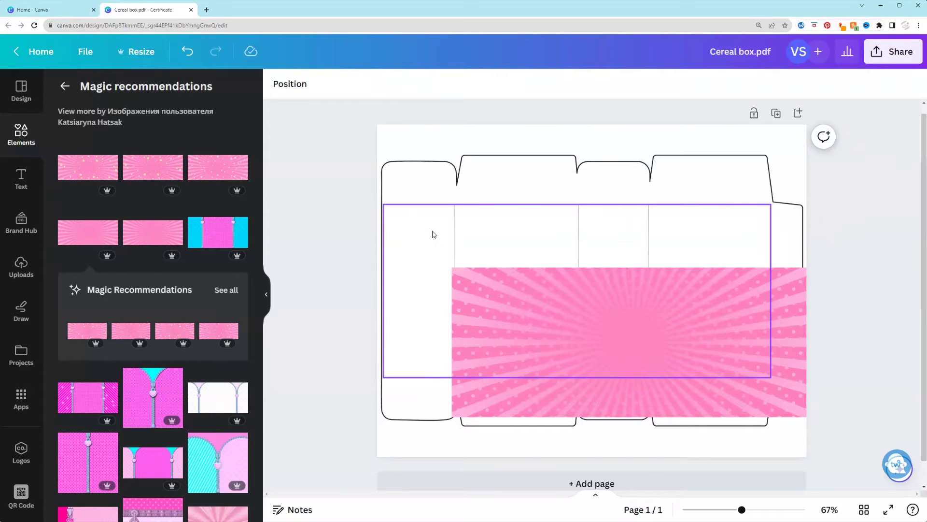
# Align the dotted pink sunburst with the page's upper-left corner and enlarge it to cover the whole page
pyautogui.scroll(-2, 146, 381)
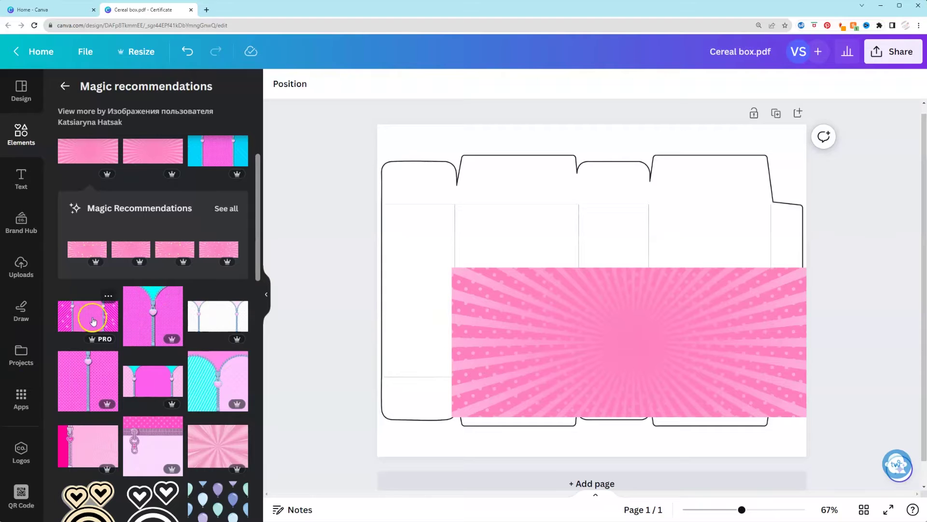
pyautogui.moveTo(642, 326); pyautogui.dragTo(533, 189)
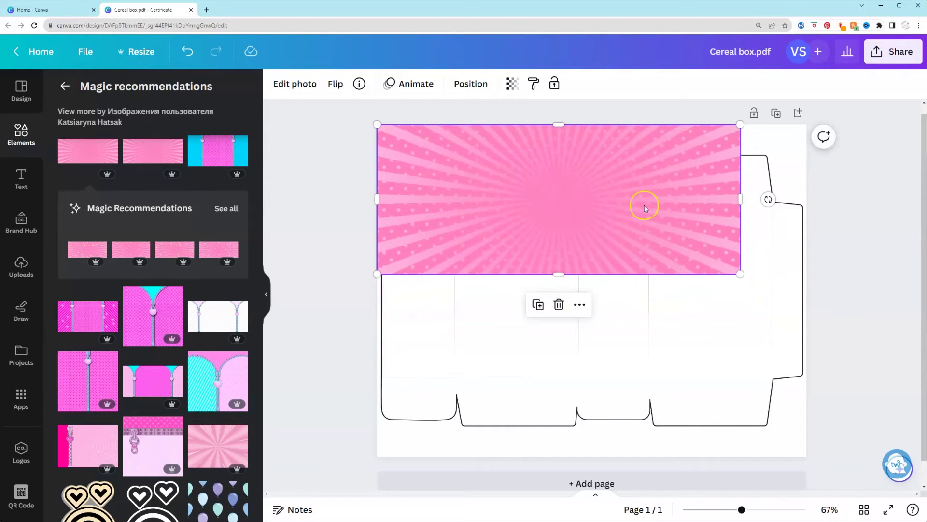
pyautogui.moveTo(740, 199); pyautogui.dragTo(807, 199)
pyautogui.moveTo(592, 274); pyautogui.dragTo(591, 456)
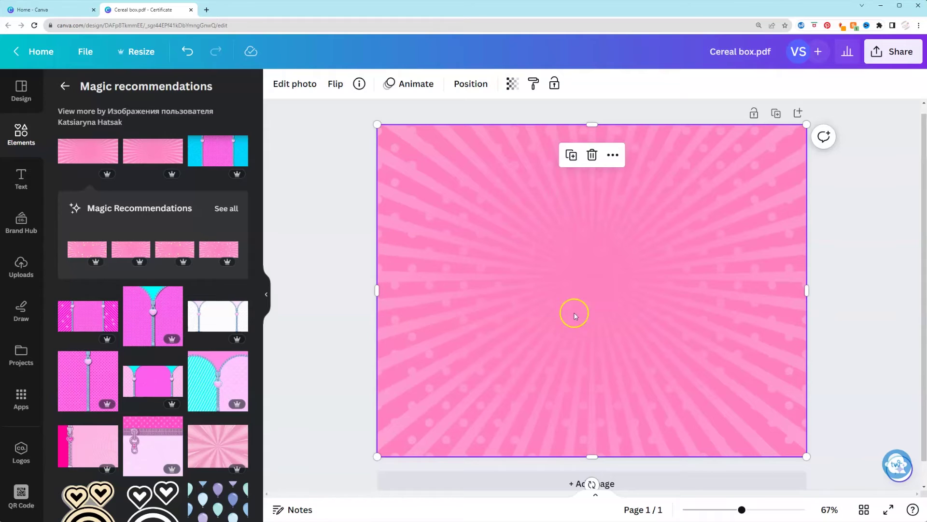
# Send the dotted pink sunburst to the back so it sits behind the box template, and deselect it
pyautogui.click(611, 155)
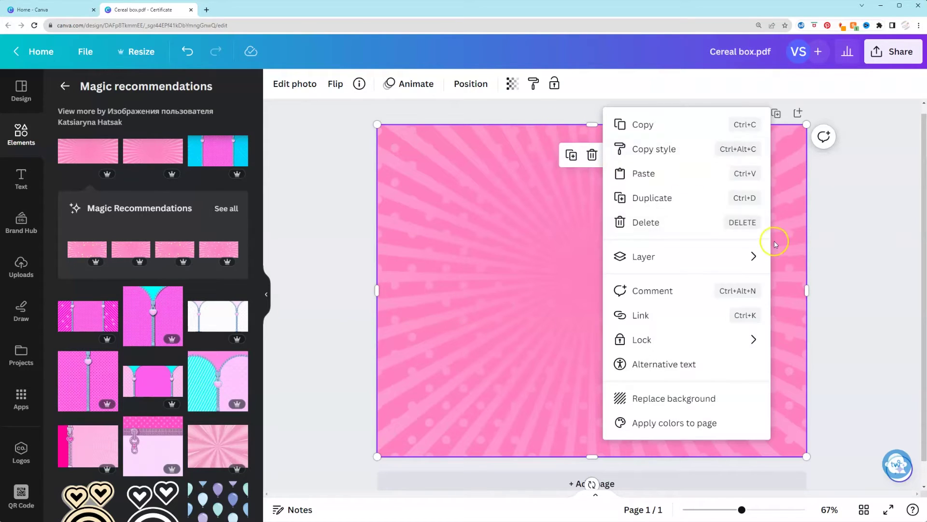
pyautogui.moveTo(746, 257)
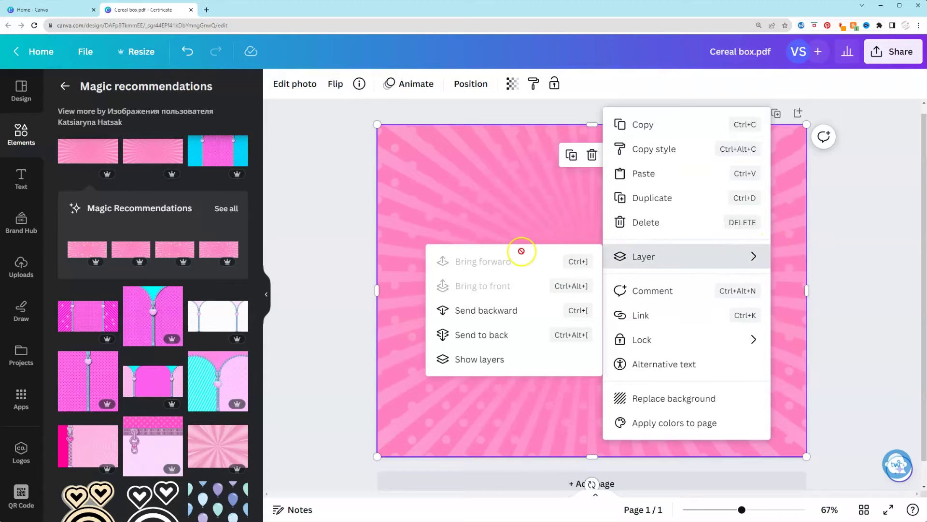
pyautogui.click(497, 335)
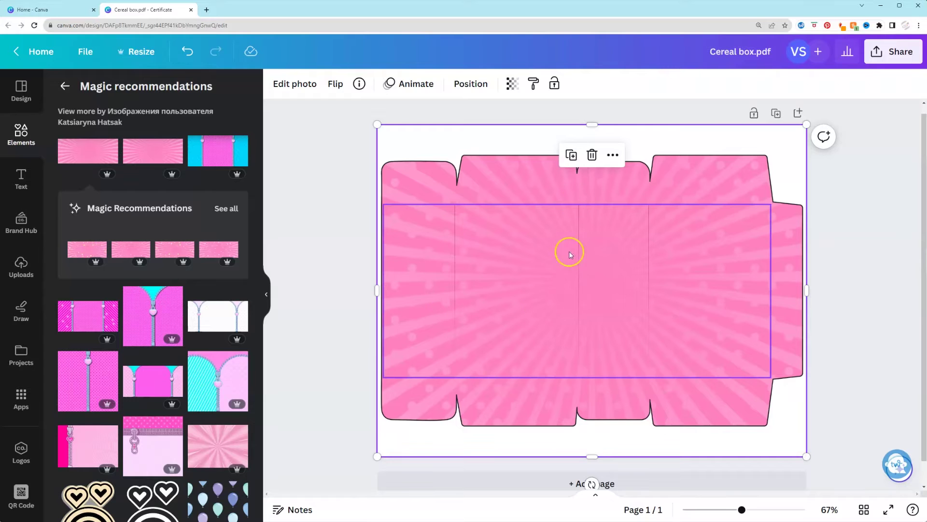
pyautogui.click(844, 333)
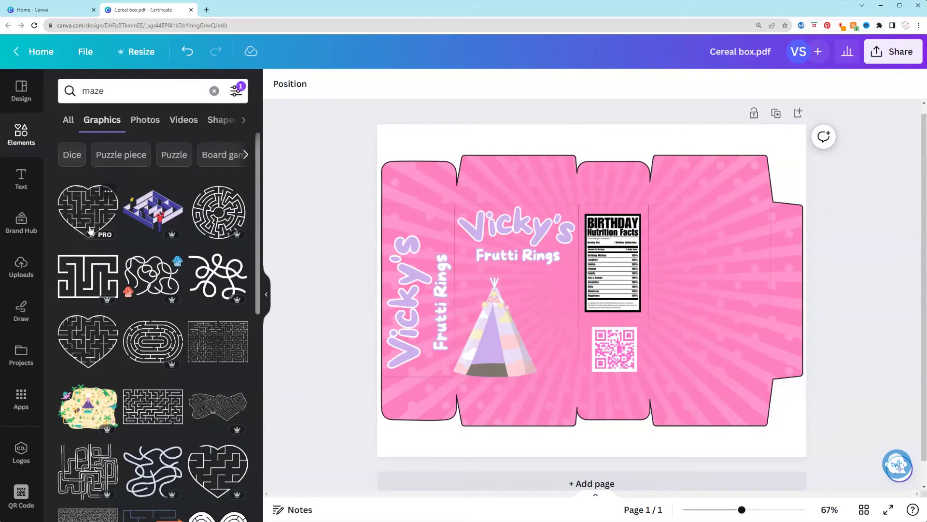
# Browse the maze graphics and clear the filter applied to the search results
pyautogui.scroll(-10, 120, 282)
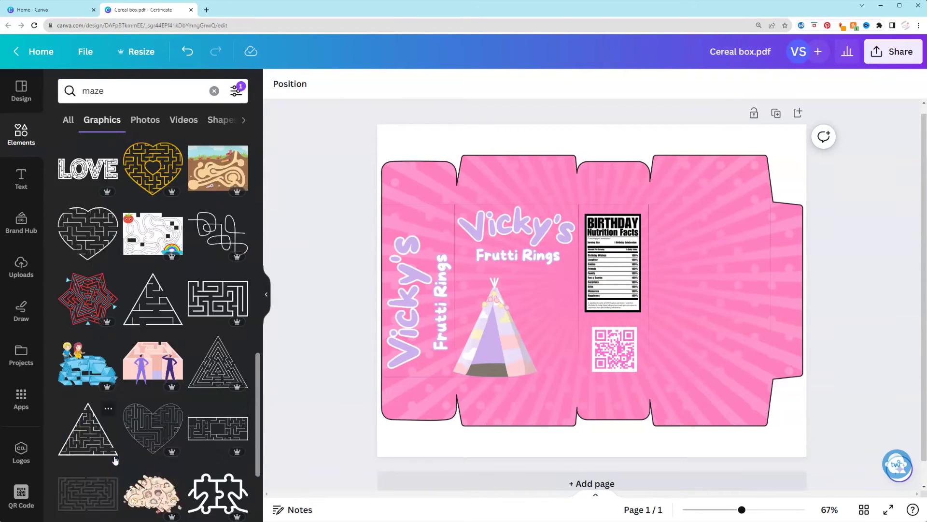
pyautogui.click(236, 91)
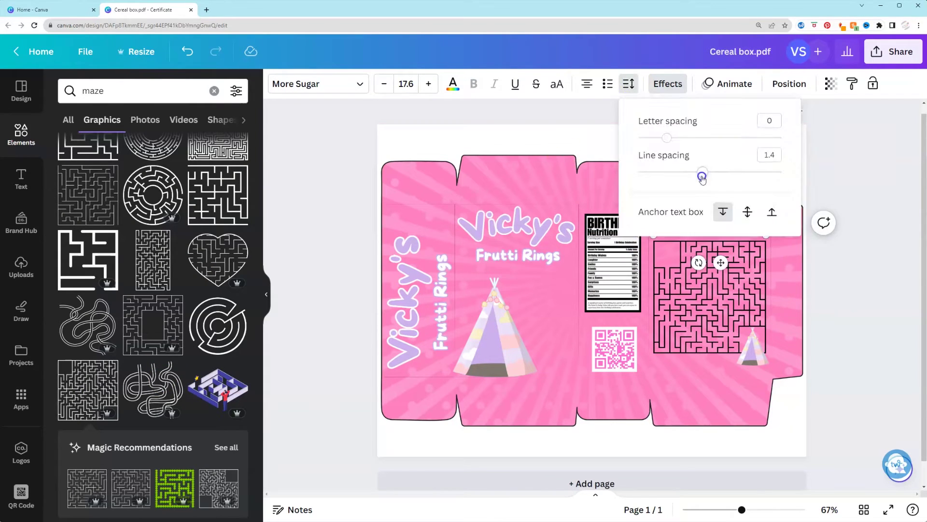
pyautogui.click(492, 289)
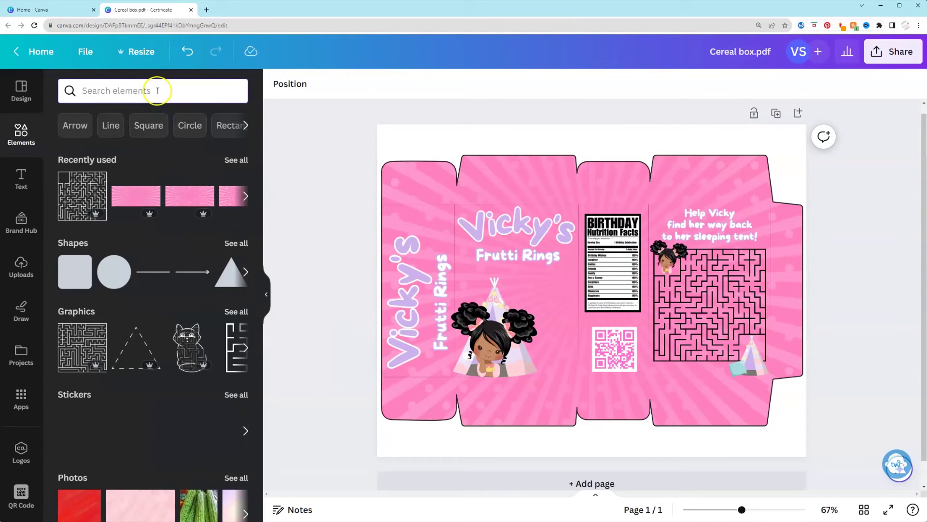
# Search the elements for "cereal" graphics and add the blue watercolor bowl with pastel cereal rings to the page
pyautogui.click(158, 91)
pyautogui.write('c')
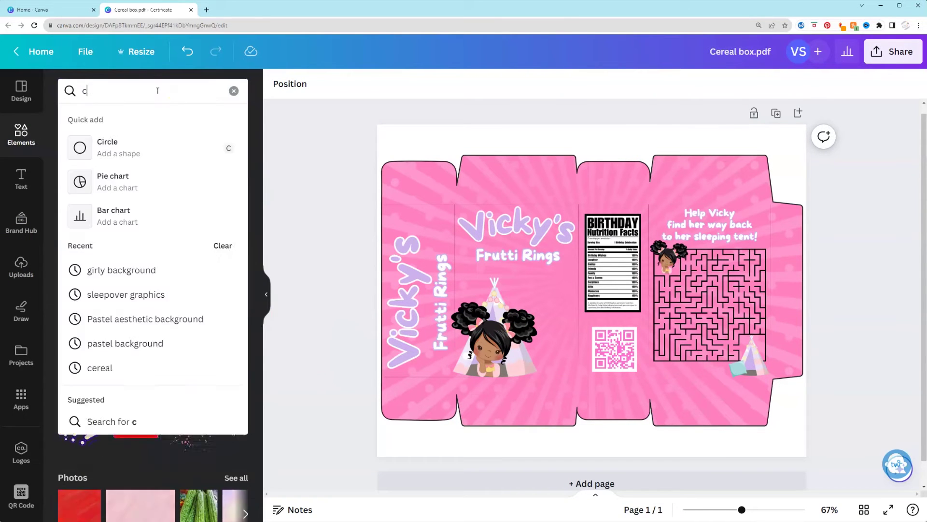
pyautogui.write('ereal')
pyautogui.press('Return')
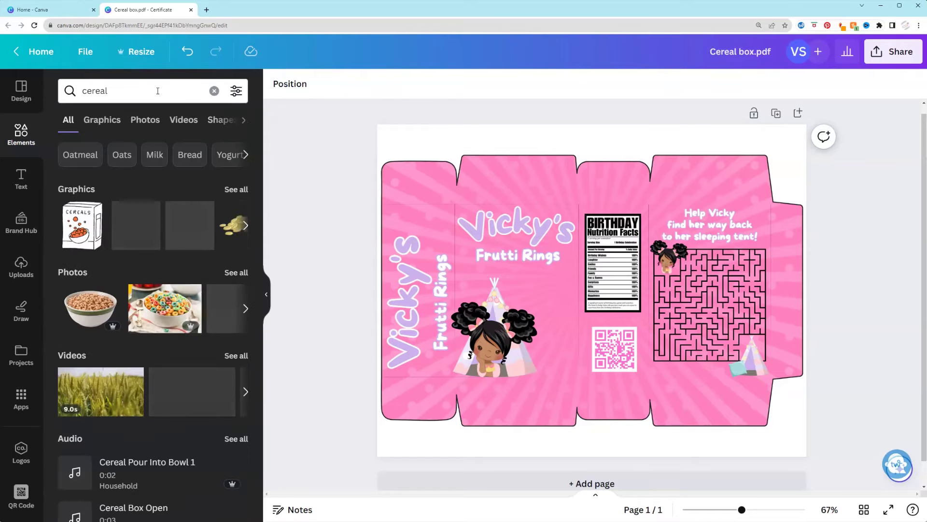
pyautogui.click(247, 191)
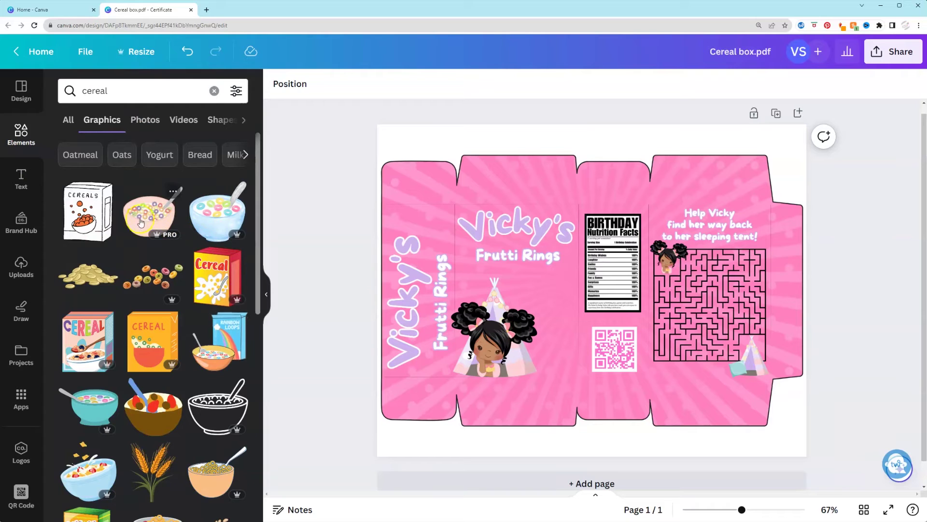
pyautogui.click(227, 219)
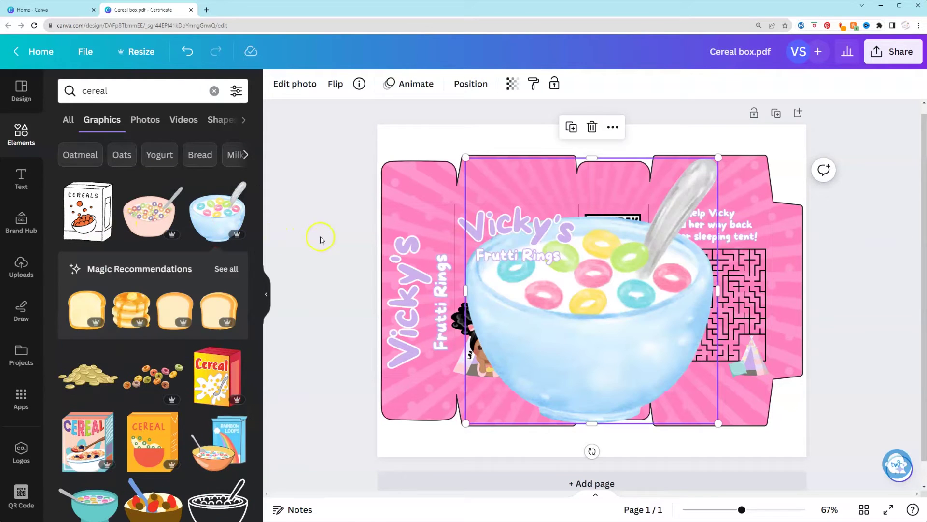
# Shrink the blue cereal bowl, place it beside the girl on the front panel, and crop it at the panel's fold line
pyautogui.moveTo(466, 157); pyautogui.dragTo(567, 266)
pyautogui.moveTo(650, 361); pyautogui.dragTo(536, 329)
pyautogui.moveTo(600, 242); pyautogui.dragTo(561, 278)
pyautogui.moveTo(524, 334); pyautogui.dragTo(580, 321)
pyautogui.click(549, 328)
# Move the blue cereal bowl below the front panel's tent in the layer order and enlarge it up to the title text
pyautogui.click(559, 237)
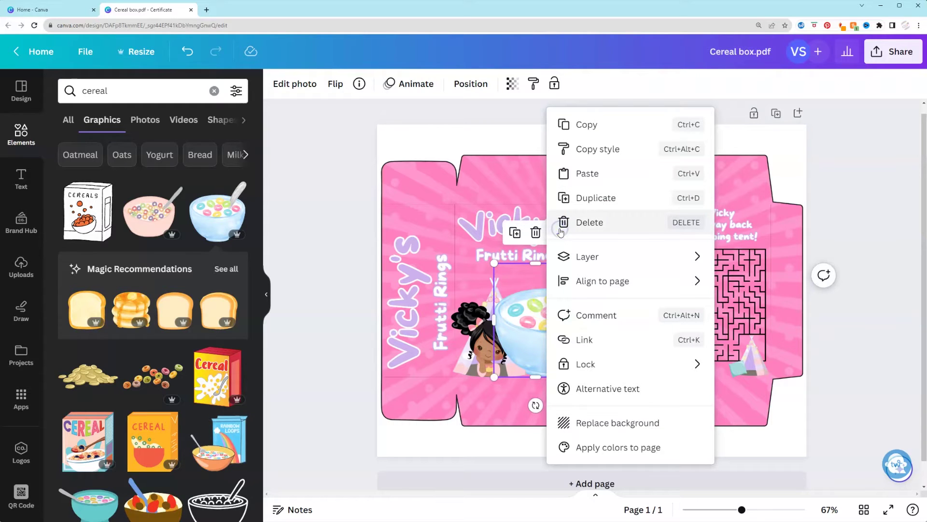
pyautogui.click(602, 260)
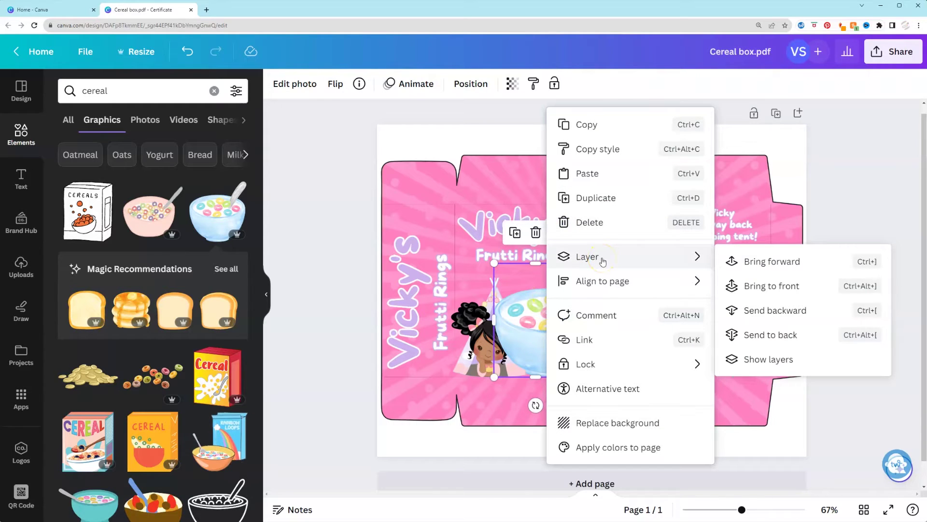
pyautogui.click(768, 358)
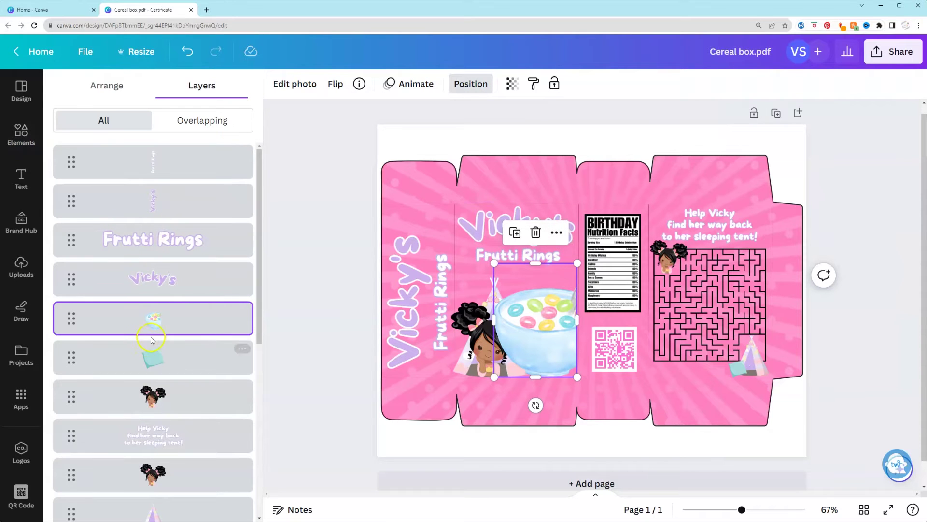
pyautogui.scroll(-1, 164, 332)
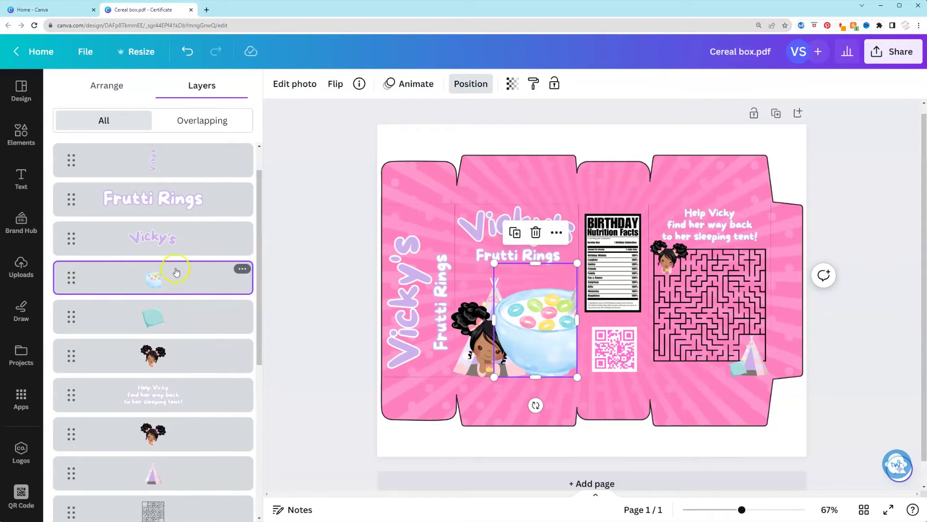
pyautogui.moveTo(175, 332); pyautogui.dragTo(174, 414)
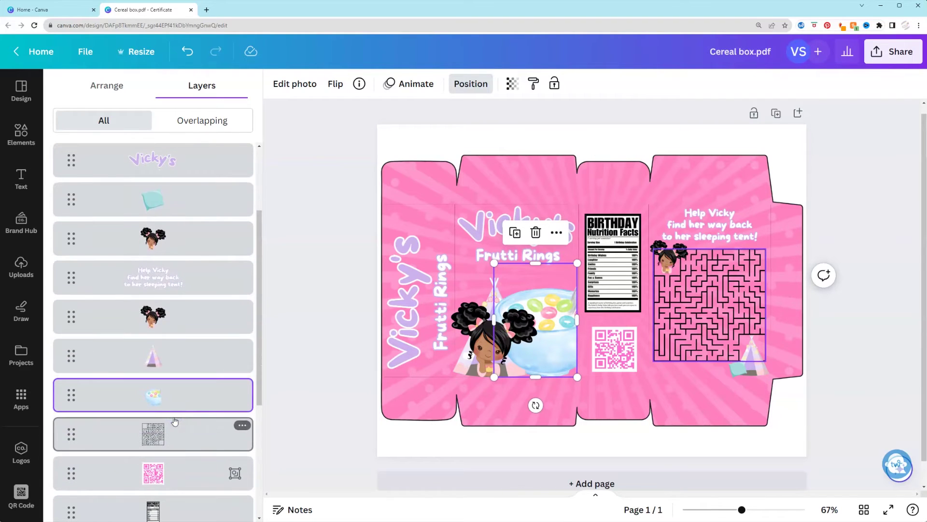
pyautogui.scroll(-3, 174, 420)
pyautogui.moveTo(169, 275); pyautogui.dragTo(166, 449)
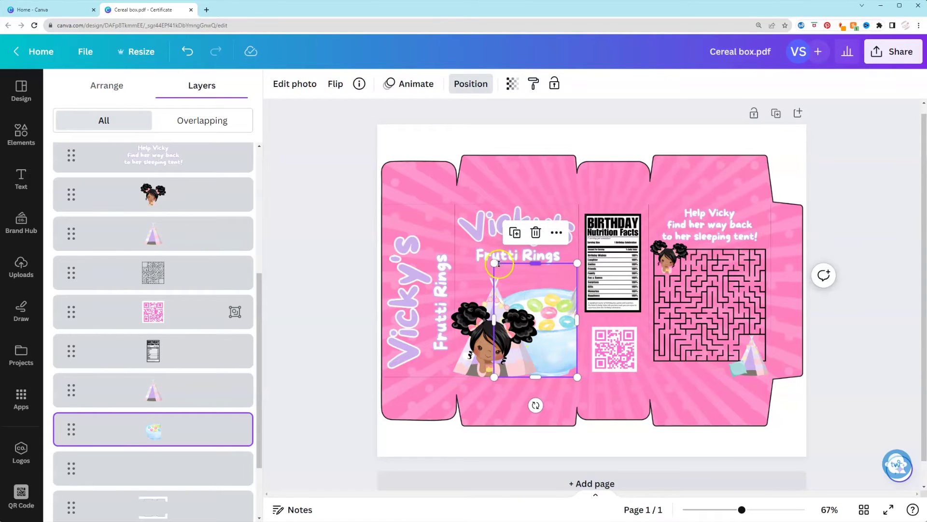
pyautogui.moveTo(489, 260); pyautogui.dragTo(469, 229)
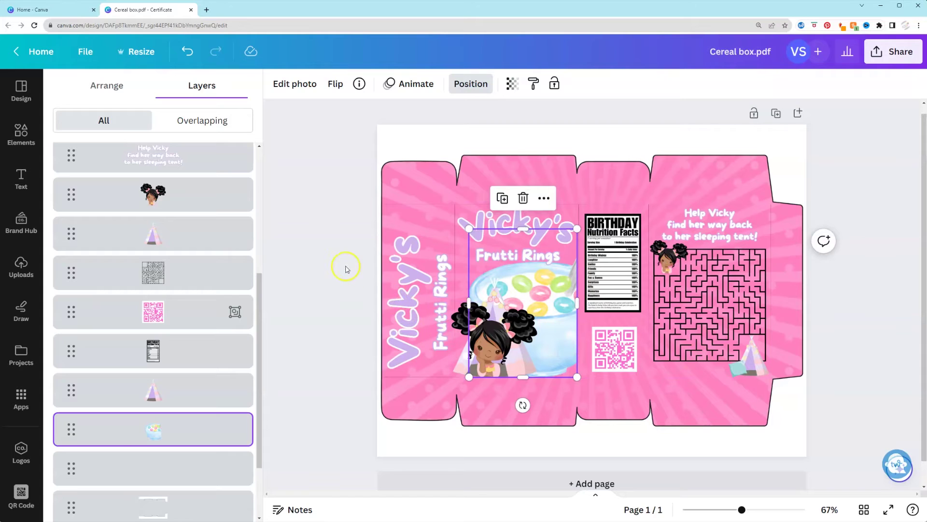
pyautogui.press('Escape')
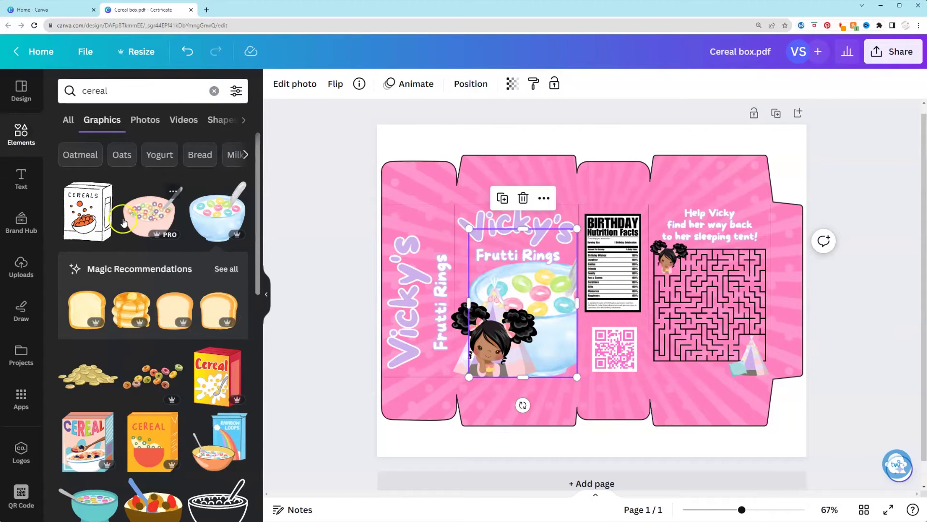
# Try the blue bowl with splashing milk and strawberries from the cereal graphics on the front panel, and delete it
pyautogui.scroll(-5, 111, 273)
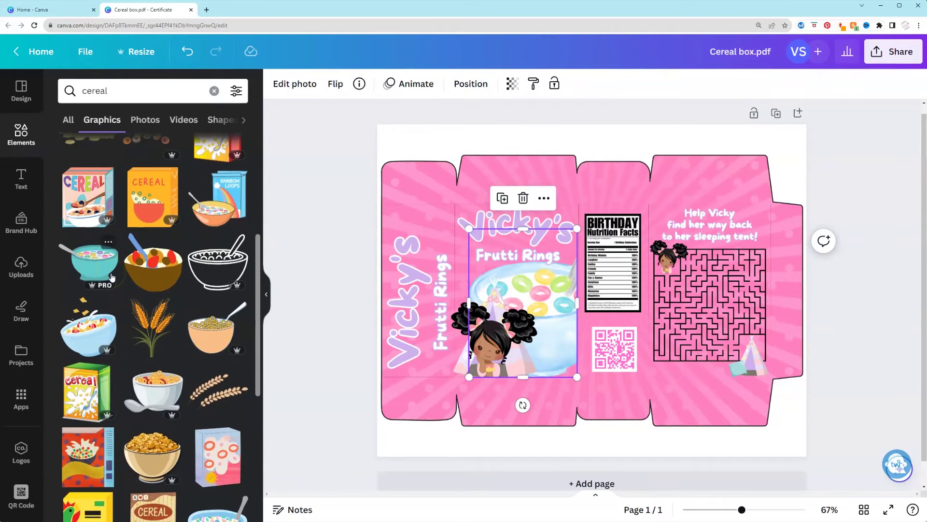
pyautogui.scroll(-1, 112, 277)
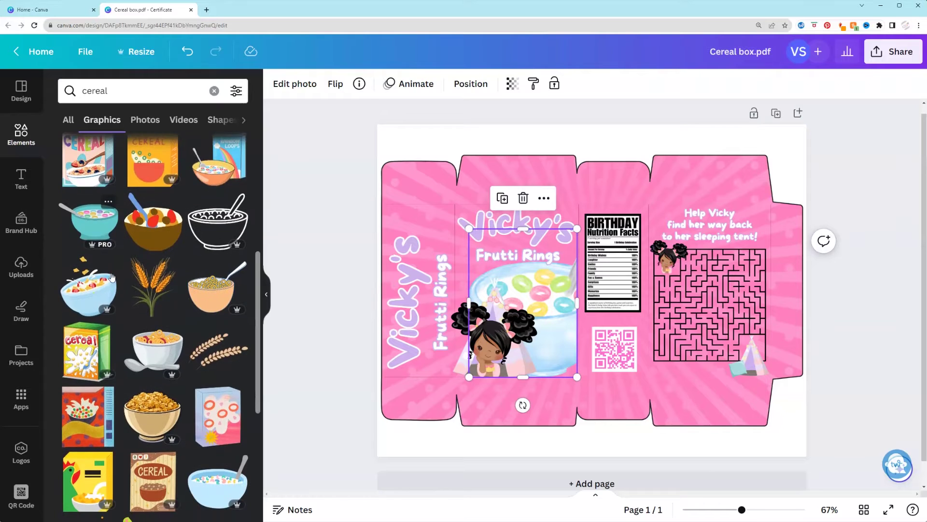
pyautogui.click(94, 296)
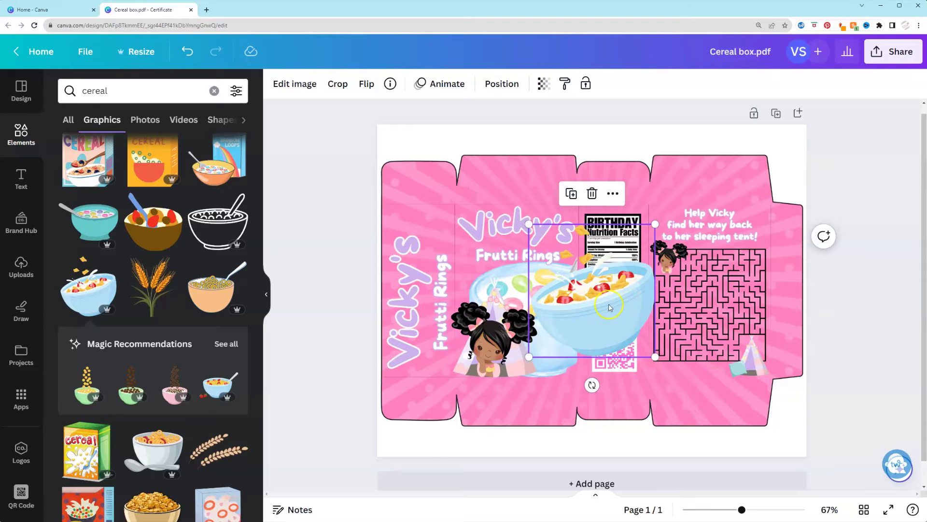
pyautogui.moveTo(610, 308); pyautogui.dragTo(593, 313)
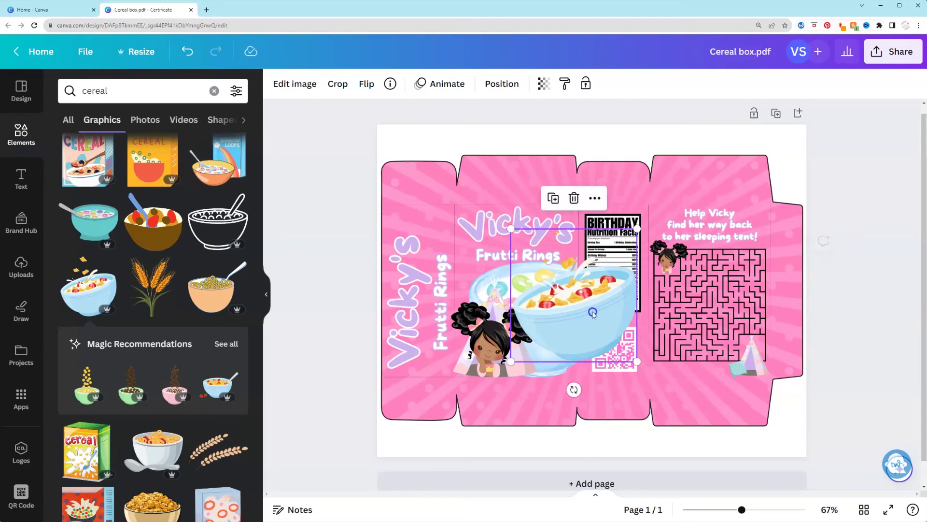
pyautogui.press('Delete')
# Try the flat light-blue bowl with a gray spoon from the cereal graphics, and delete it from the page
pyautogui.scroll(-3, 147, 351)
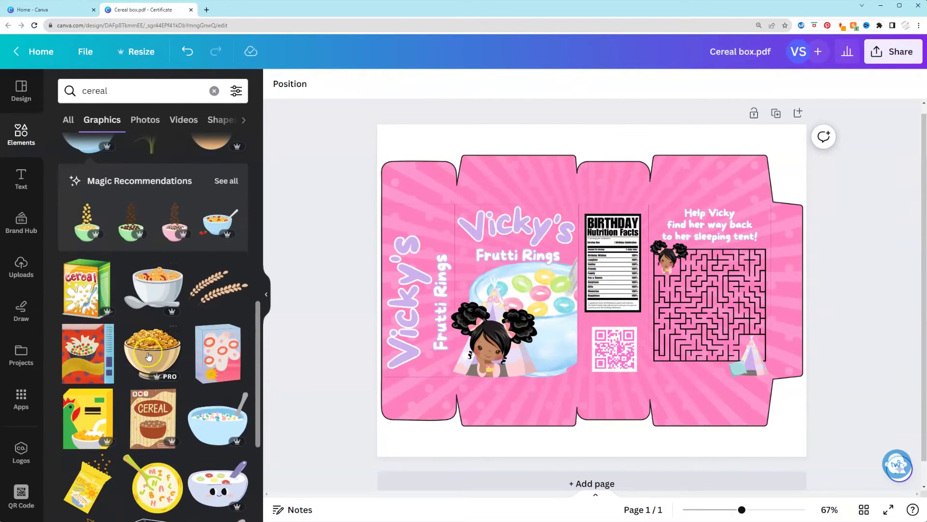
pyautogui.scroll(-1, 148, 357)
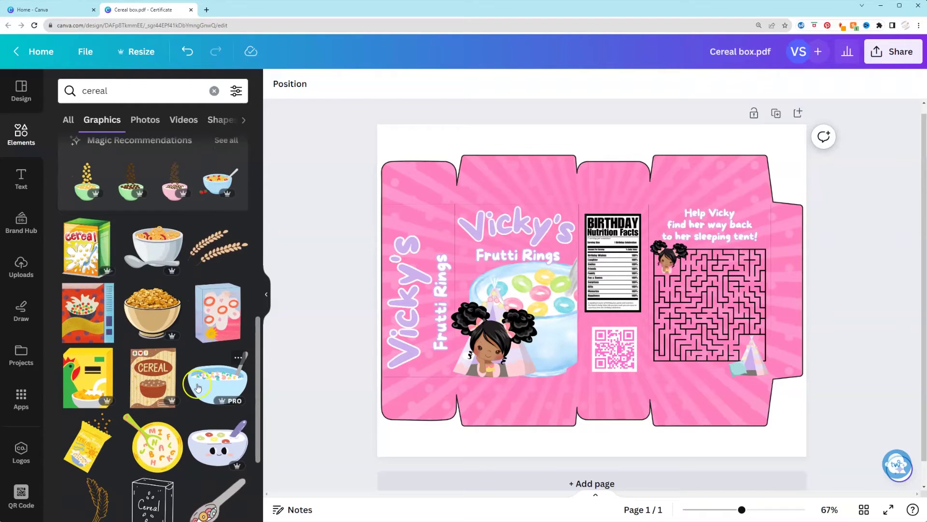
pyautogui.click(205, 373)
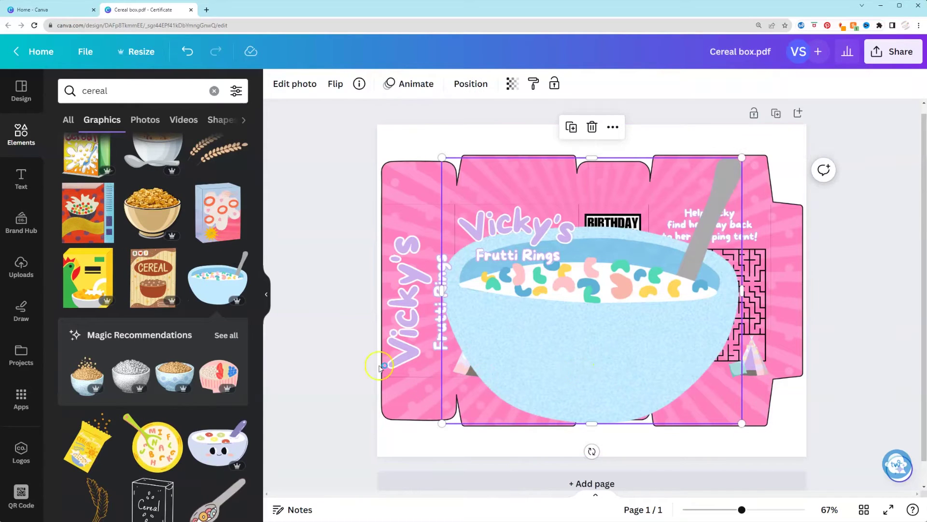
pyautogui.press('Delete')
# Look through more cereal graphics and delete the blue watercolor cereal bowl from the front panel
pyautogui.scroll(-5, 160, 365)
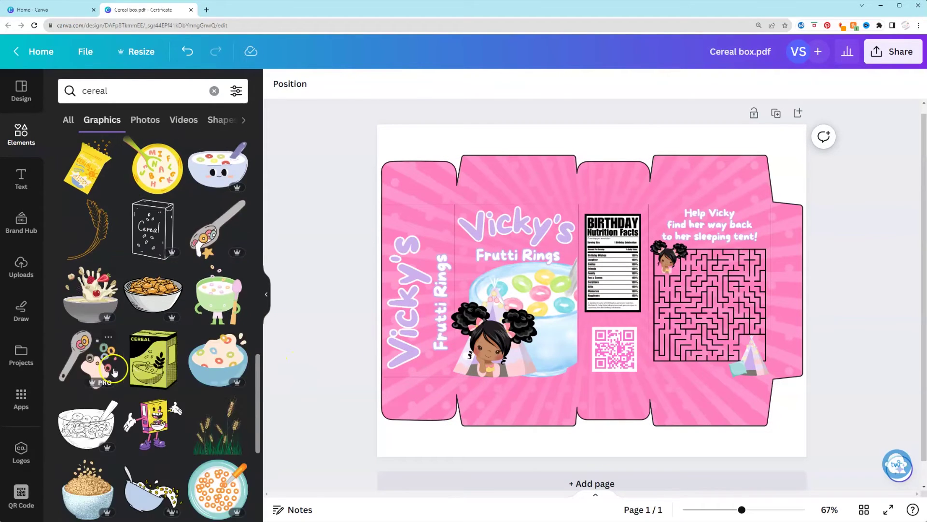
pyautogui.click(566, 316)
pyautogui.press('Delete')
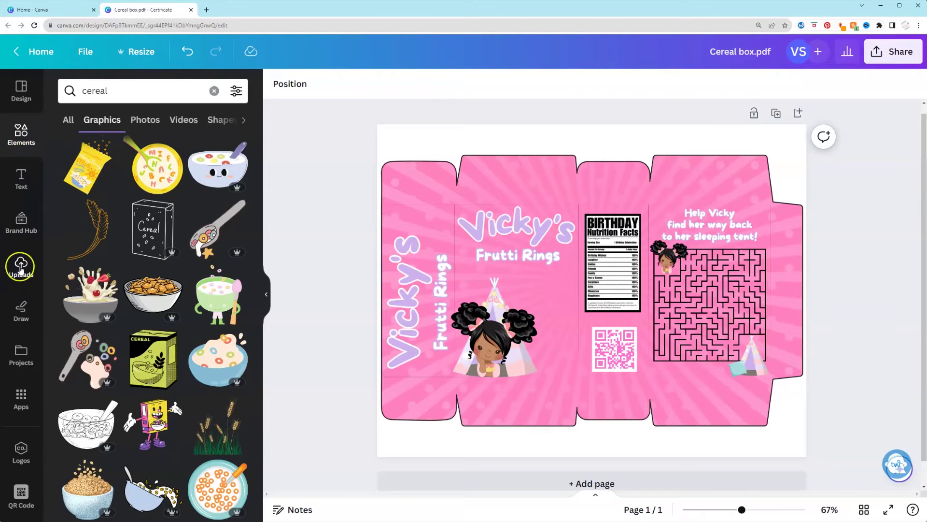
# Add the uploaded white bowl of colorful cereal rings, shrink it, and place it beside the girl on the front panel
pyautogui.click(22, 270)
pyautogui.click(85, 246)
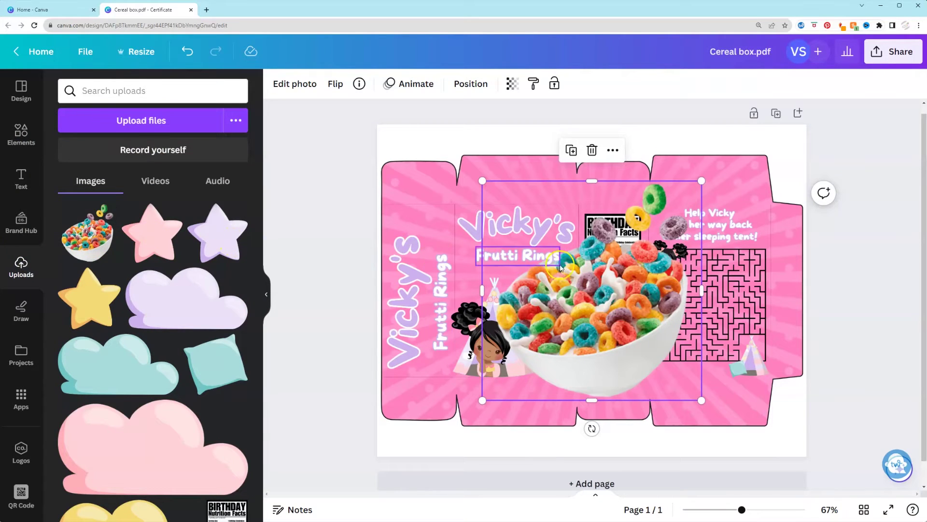
pyautogui.moveTo(634, 308); pyautogui.dragTo(578, 296)
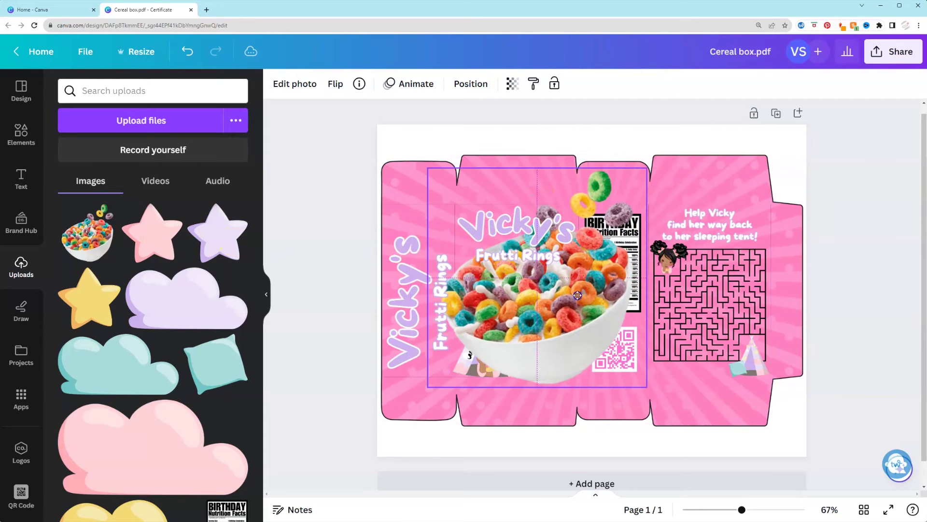
pyautogui.moveTo(426, 168); pyautogui.dragTo(513, 277)
pyautogui.moveTo(587, 362); pyautogui.dragTo(549, 342)
# Enlarge the white cereal bowl slightly, crop its overhanging side at the front panel's fold line, and deselect it
pyautogui.moveTo(742, 510)
pyautogui.mouseDown()
pyautogui.moveTo(769, 511)
pyautogui.moveTo(759, 511)
pyautogui.mouseUp()
pyautogui.scroll(-3, 579, 336)
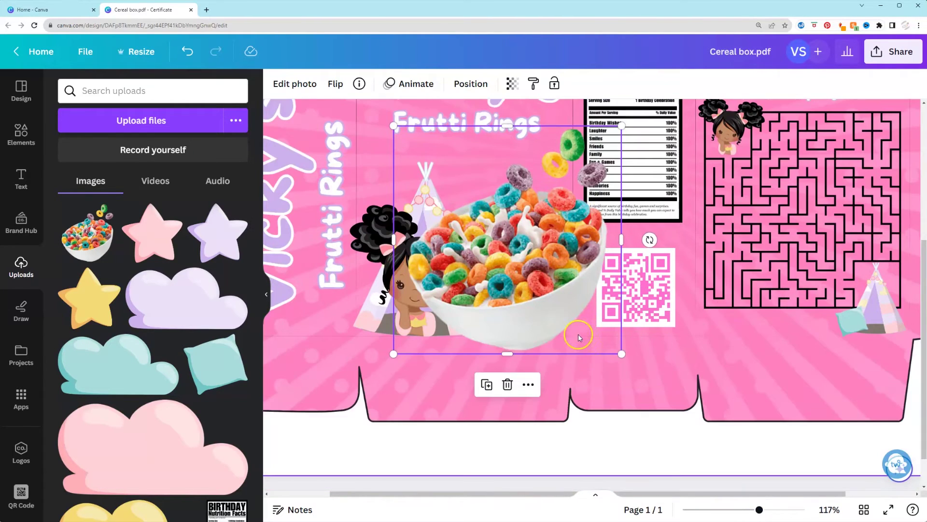
pyautogui.scroll(2, 533, 300)
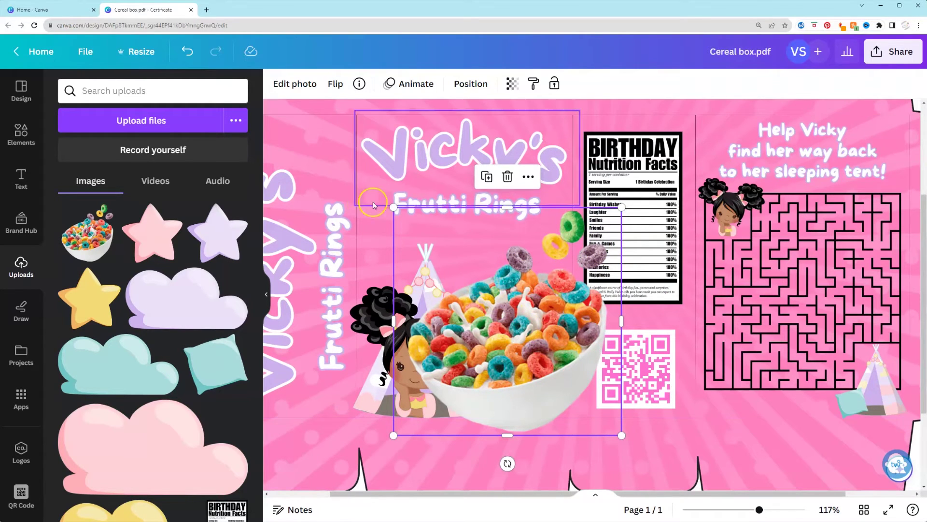
pyautogui.moveTo(387, 195); pyautogui.dragTo(387, 191)
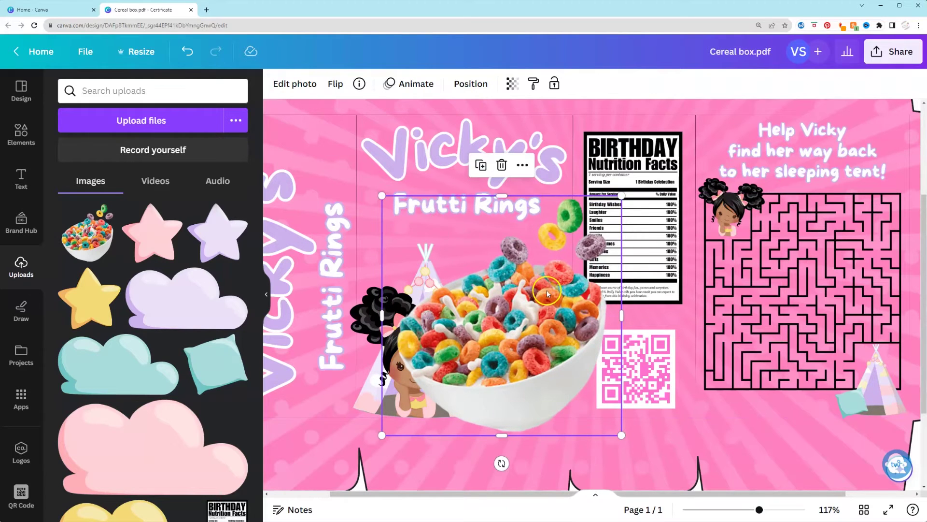
pyautogui.moveTo(621, 313); pyautogui.dragTo(575, 307)
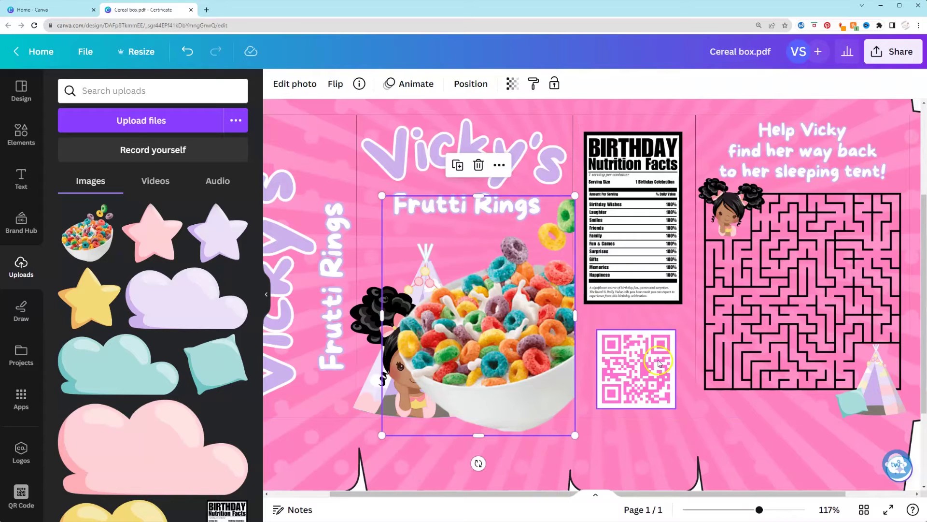
pyautogui.click(660, 430)
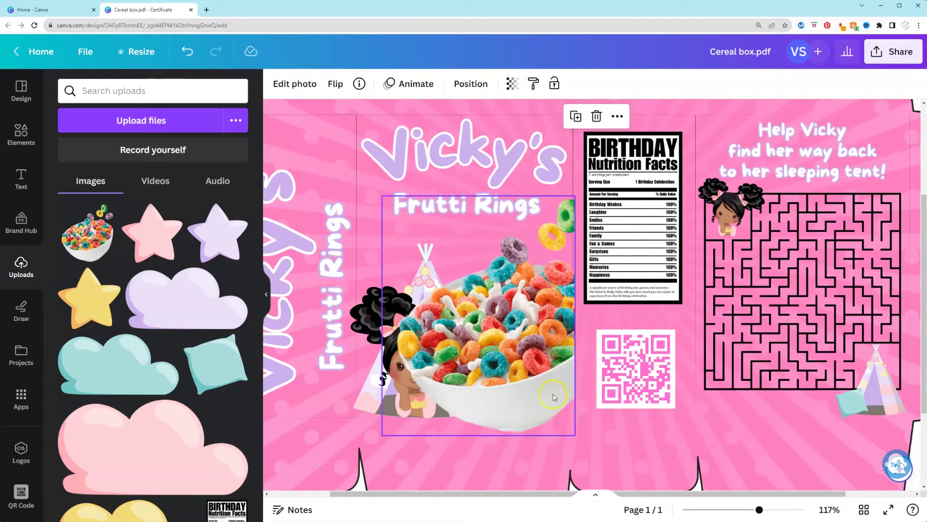
# Crop the lower part of the white cereal bowl at the front panel's bottom fold line
pyautogui.click(530, 383)
pyautogui.click(647, 421)
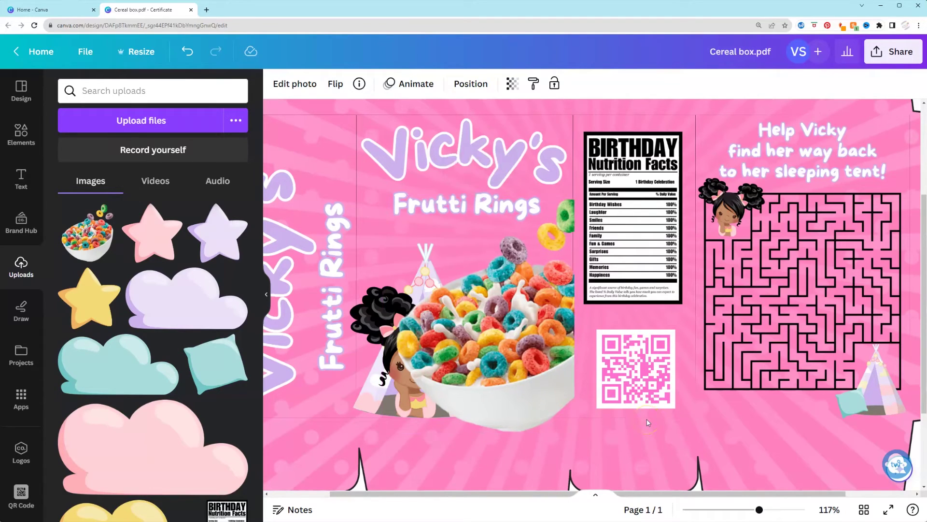
pyautogui.click(533, 426)
pyautogui.moveTo(477, 436); pyautogui.dragTo(477, 419)
pyautogui.click(560, 441)
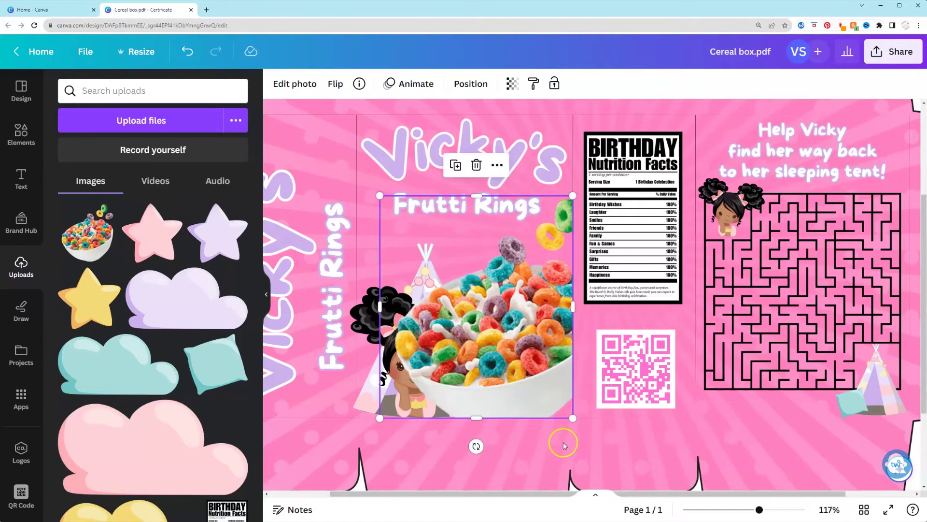
# Move the cereal bowl's layer down the layer stack so it sits behind the front panel's girl and tent
pyautogui.click(528, 388)
pyautogui.rightClick(511, 337)
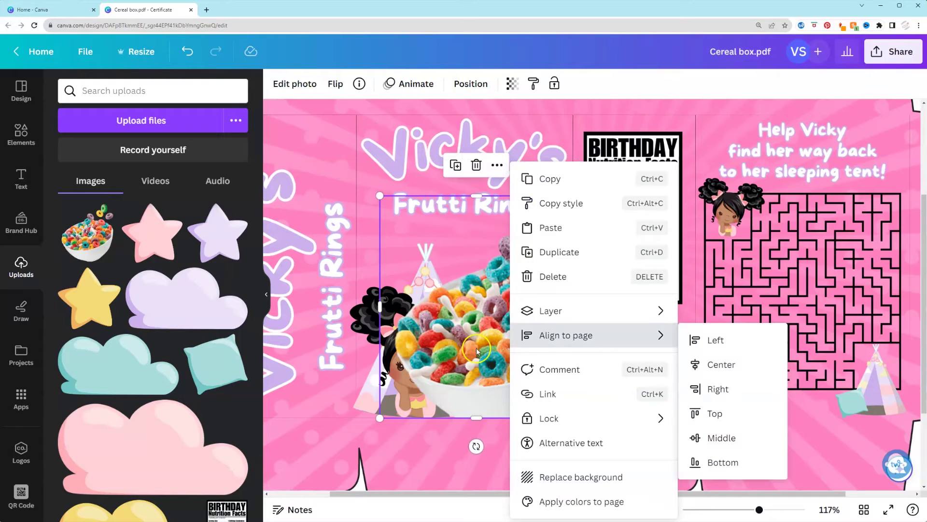
pyautogui.moveTo(648, 309)
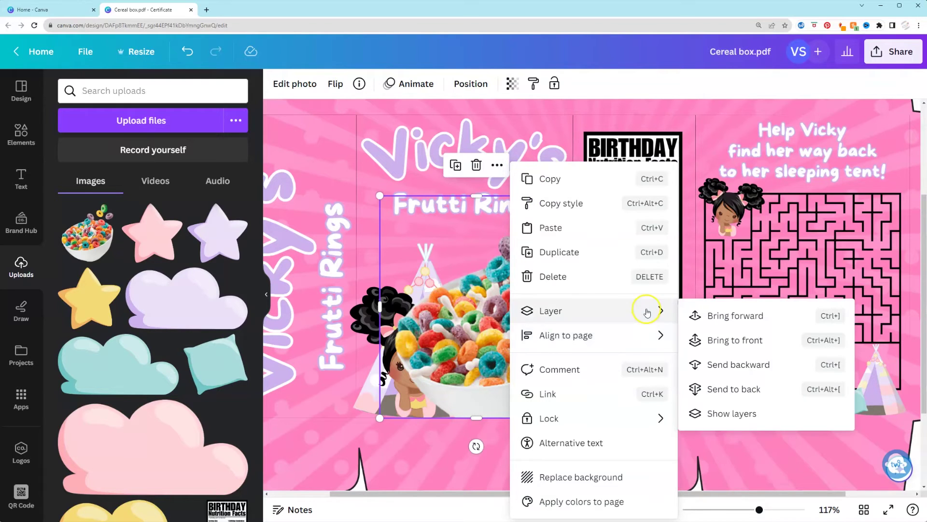
pyautogui.click(753, 410)
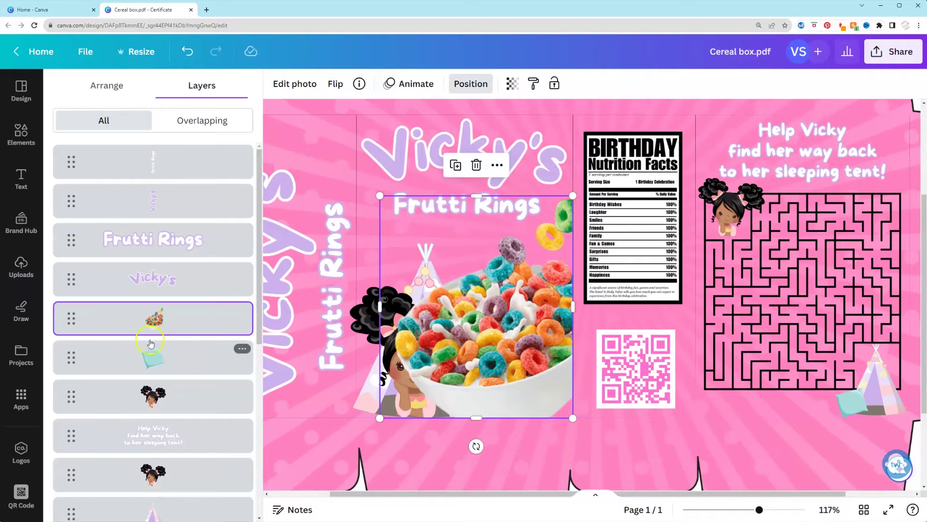
pyautogui.moveTo(170, 325); pyautogui.dragTo(193, 368)
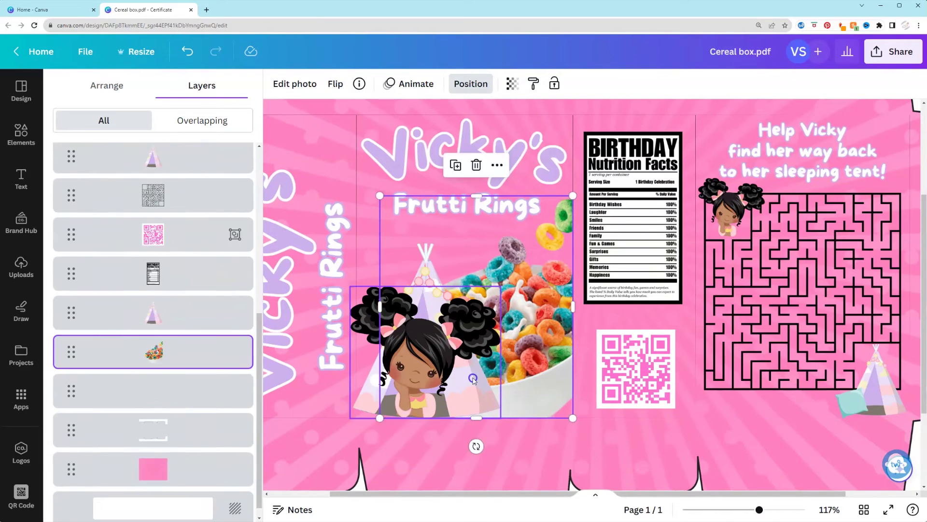
# Enlarge the tent behind the girl to about 239 by 280, and crop the tent's and girl's outer sides at the front panel's fold line
pyautogui.moveTo(353, 244); pyautogui.dragTo(334, 217)
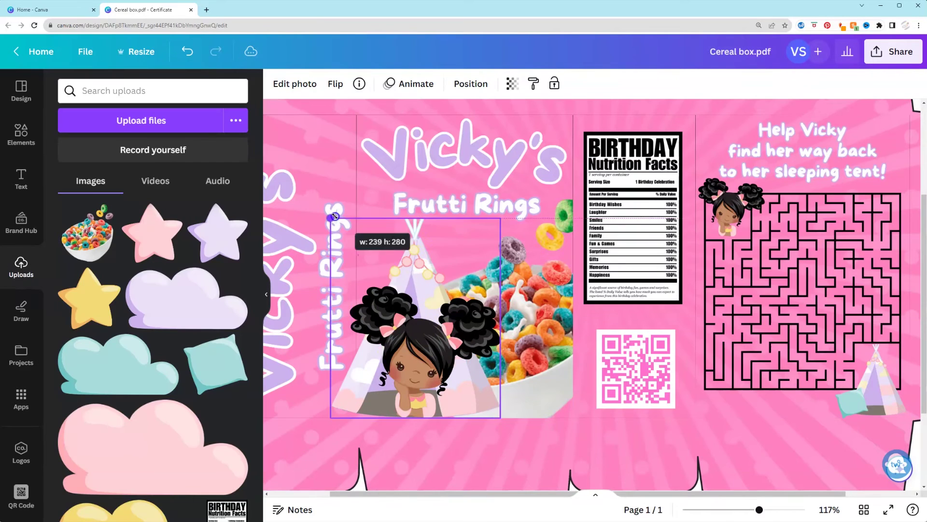
pyautogui.moveTo(330, 317); pyautogui.dragTo(355, 318)
pyautogui.click(419, 350)
pyautogui.moveTo(499, 286); pyautogui.dragTo(495, 290)
pyautogui.moveTo(348, 353); pyautogui.dragTo(356, 353)
pyautogui.moveTo(419, 271); pyautogui.dragTo(396, 287)
pyautogui.hotkey('ctrl', 'alt', '0')
pyautogui.click(382, 270)
pyautogui.keyDown('shift'); pyautogui.click(422, 271); pyautogui.keyUp('shift')
pyautogui.rightClick(399, 213)
pyautogui.press('Escape')
pyautogui.click(22, 134)
# Add small yellow, pink and teal stars from the uploaded images around the title and tent on the front panel
pyautogui.moveTo(78, 333); pyautogui.dragTo(811, 249)
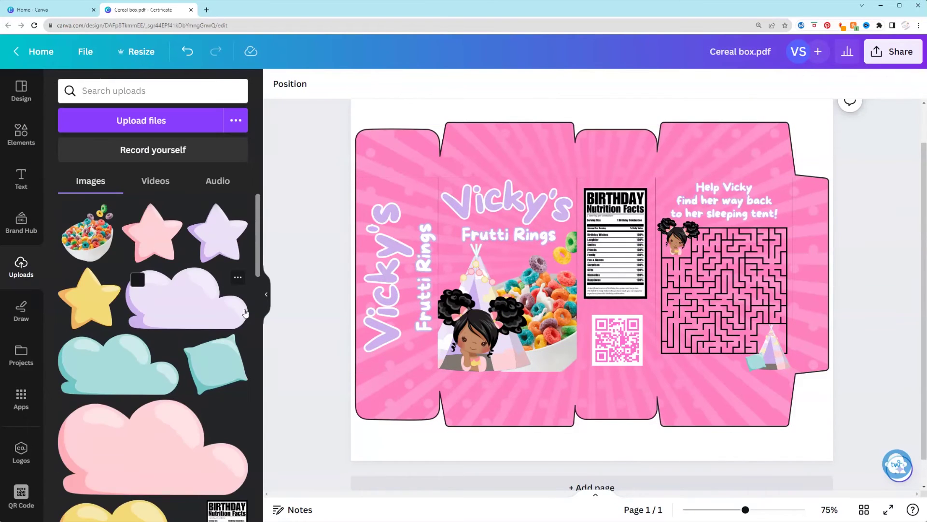
pyautogui.click(89, 299)
pyautogui.moveTo(736, 132); pyautogui.dragTo(501, 263)
pyautogui.click(152, 234)
pyautogui.moveTo(736, 132); pyautogui.dragTo(468, 397)
pyautogui.moveTo(459, 406); pyautogui.dragTo(454, 254)
pyautogui.scroll(-10, 155, 267)
pyautogui.click(77, 212)
pyautogui.moveTo(736, 132); pyautogui.dragTo(565, 187)
# Adjust and spread the small stars around the front panel's title, tent and cereal bowl
pyautogui.click(501, 262)
pyautogui.click(480, 221)
pyautogui.moveTo(498, 304); pyautogui.dragTo(492, 301)
pyautogui.moveTo(512, 298); pyautogui.dragTo(450, 262)
pyautogui.moveTo(441, 293); pyautogui.dragTo(507, 256)
pyautogui.click(430, 215)
pyautogui.click(450, 262)
pyautogui.click(562, 193)
pyautogui.click(577, 167)
# Undo the last few star edits and clear the selection
pyautogui.hotkey('ctrl', 'z')
pyautogui.hotkey('ctrl', 'z')
pyautogui.hotkey('ctrl', 'z')
pyautogui.hotkey('ctrl', 'z')
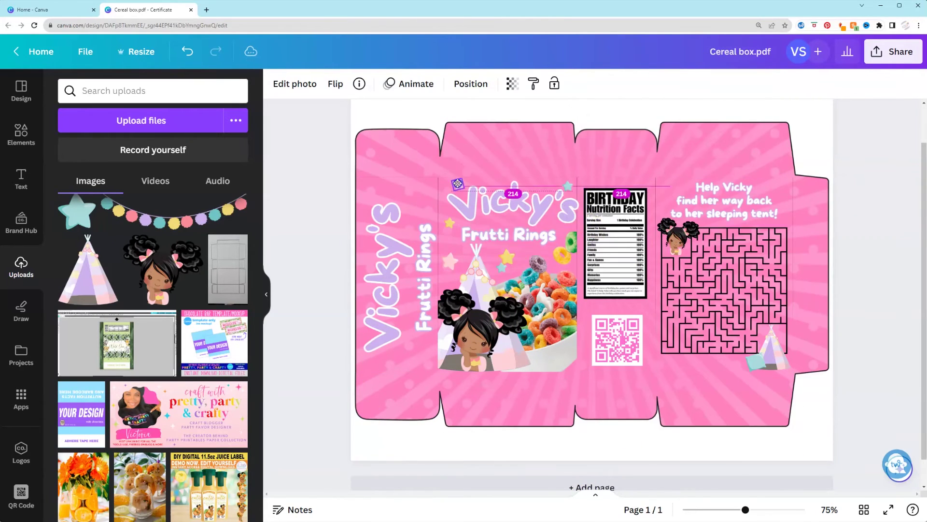
pyautogui.click(862, 362)
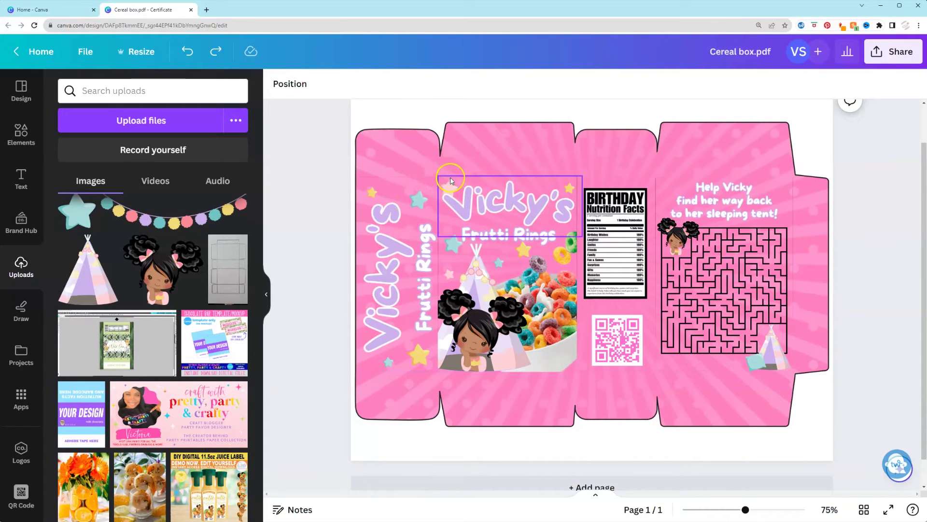
# Make the fold-line graphic spanning the box panels fully transparent
pyautogui.click(436, 182)
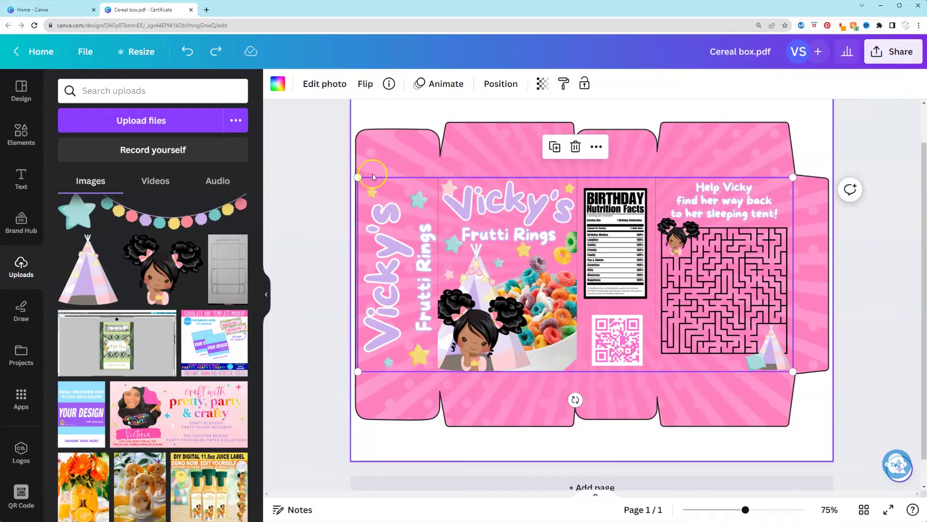
pyautogui.click(543, 85)
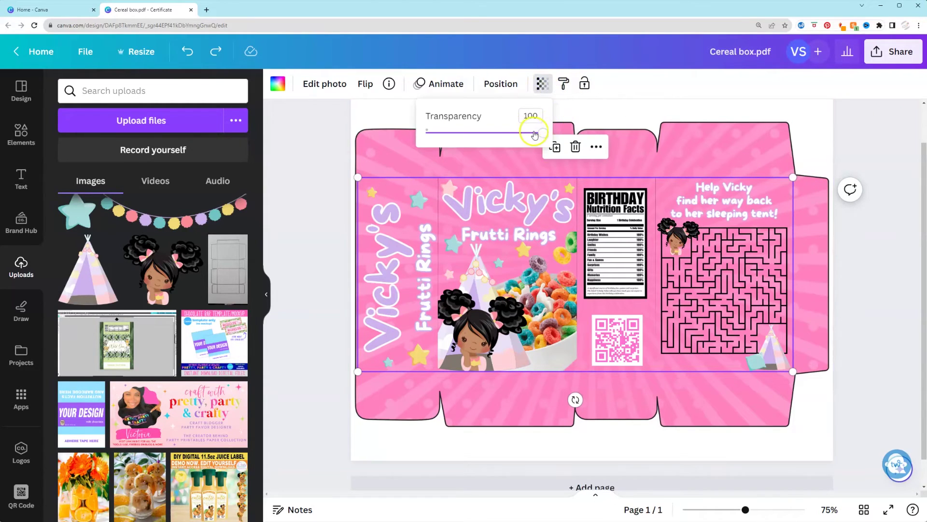
pyautogui.moveTo(517, 133); pyautogui.dragTo(308, 131)
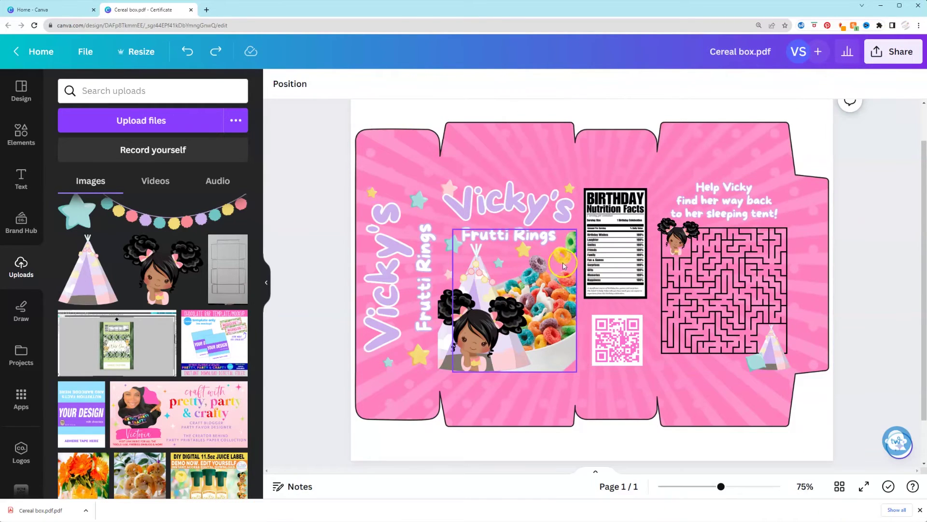
# Apply a pale pastel photo filter from the Soft group to the cereal bowl, and deselect it
pyautogui.click(566, 284)
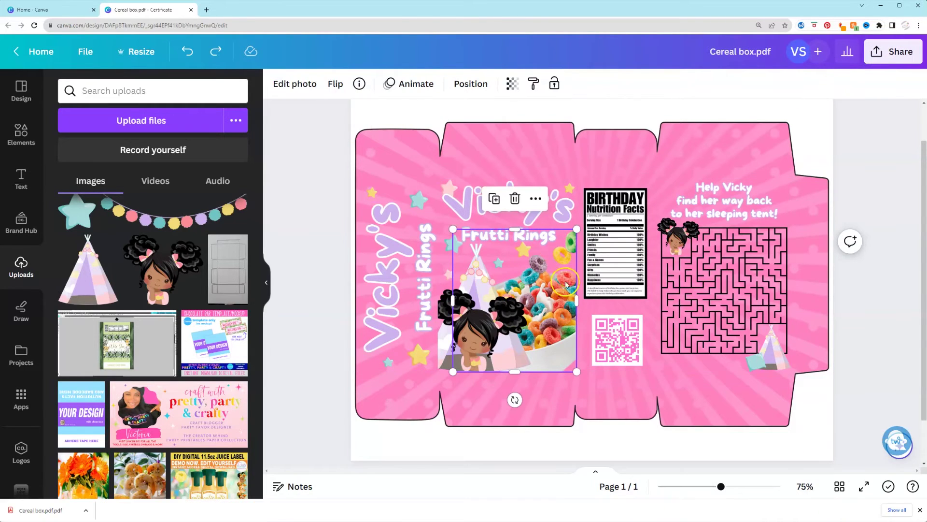
pyautogui.click(289, 83)
pyautogui.click(218, 187)
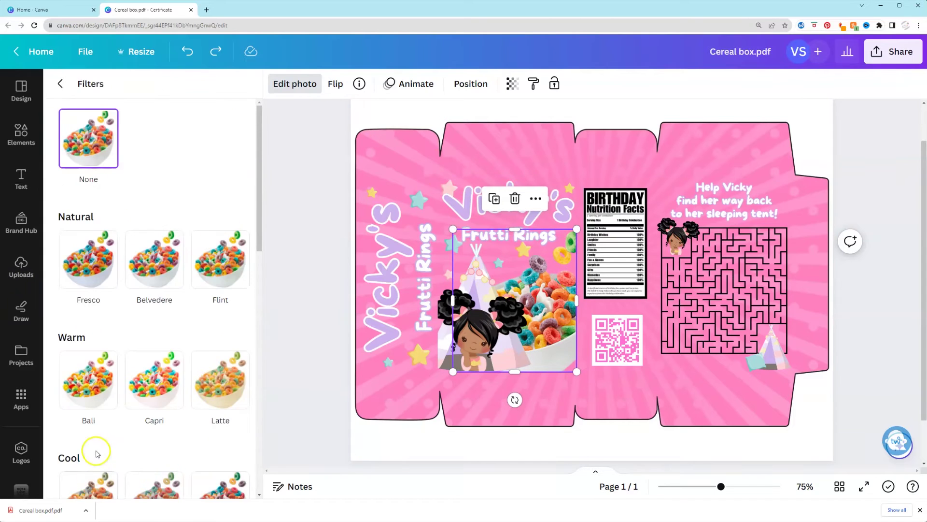
pyautogui.scroll(-7, 97, 453)
pyautogui.click(208, 414)
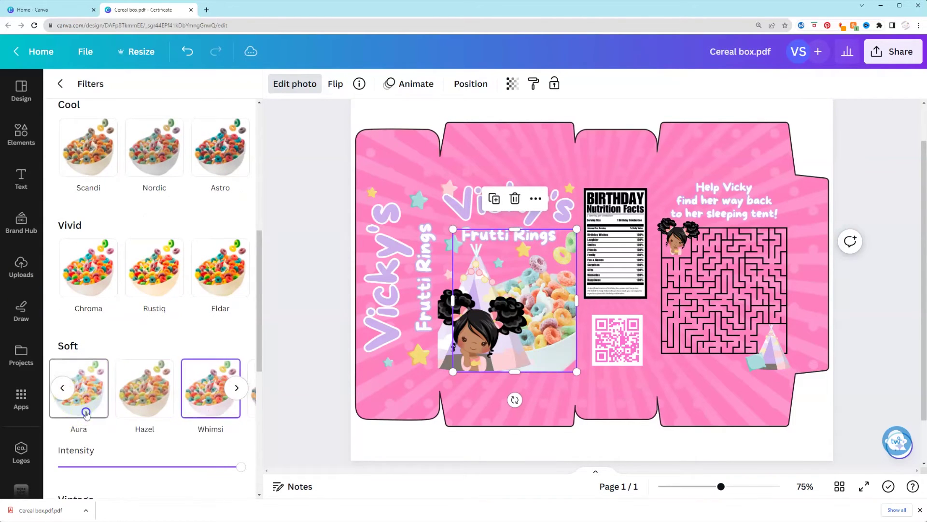
pyautogui.click(305, 416)
# Download the design as a PDF Print file with the Flatten PDF option
pyautogui.click(916, 54)
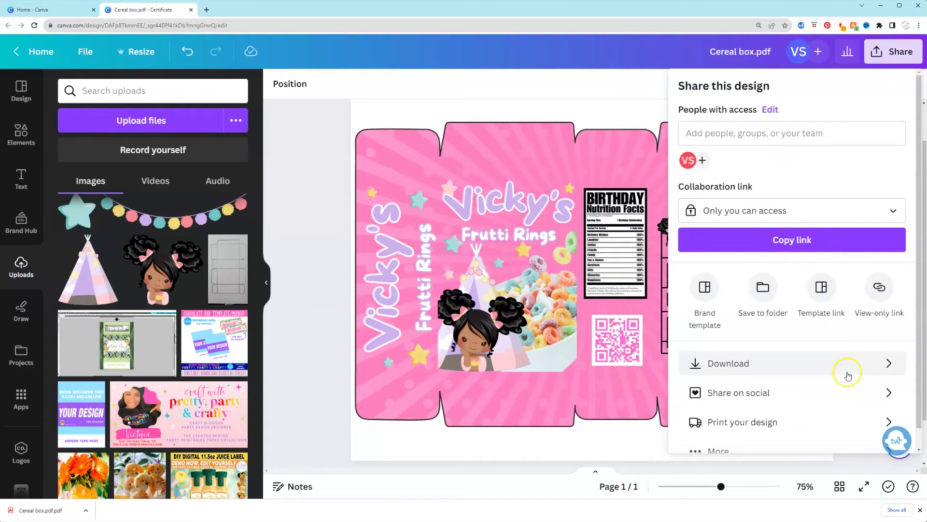
pyautogui.click(828, 367)
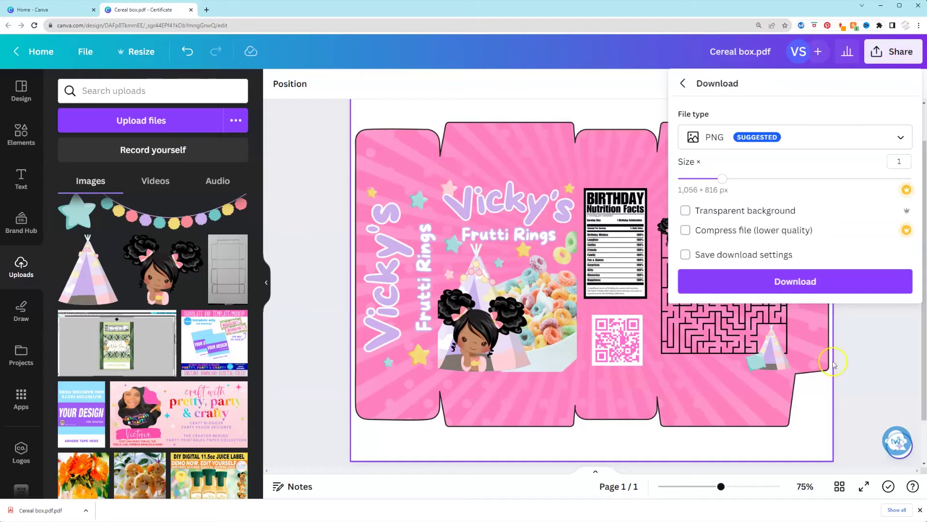
pyautogui.click(764, 140)
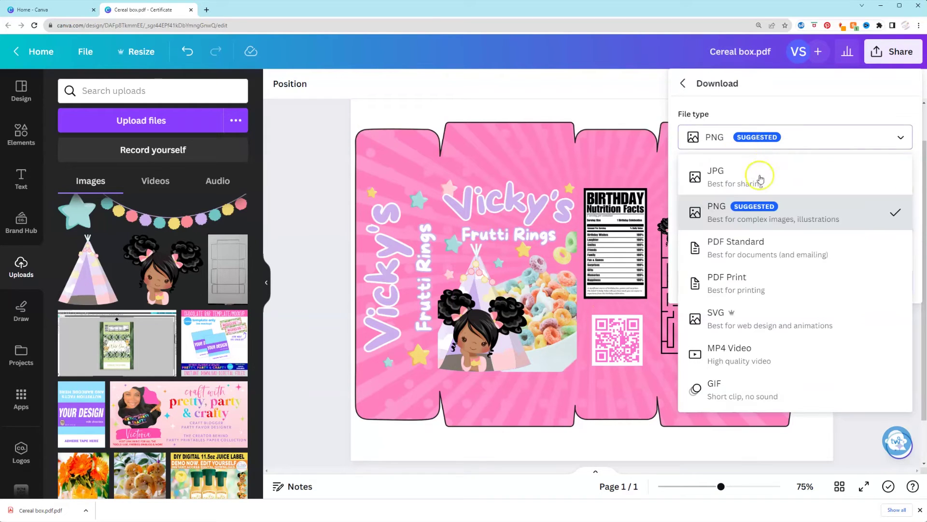
pyautogui.click(758, 282)
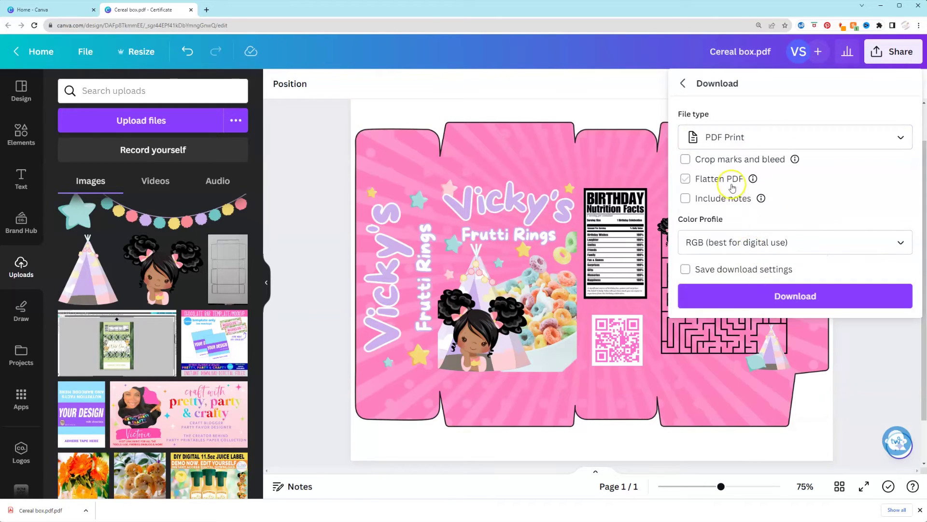
pyautogui.click(768, 307)
pyautogui.click(792, 297)
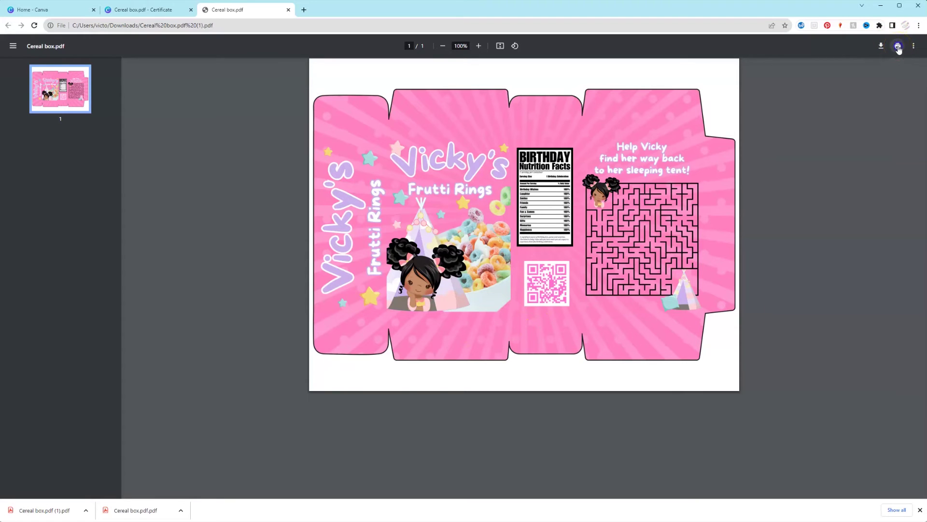
# Start printing the downloaded PDF from the browser with the scale set to Default, and continue in the system print dialog
pyautogui.click(898, 47)
pyautogui.click(673, 165)
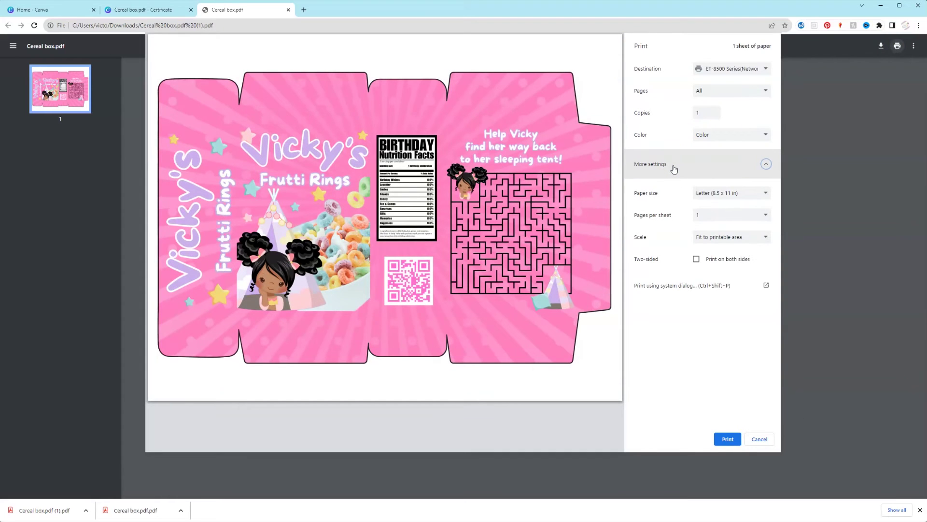
pyautogui.click(743, 240)
pyautogui.click(729, 247)
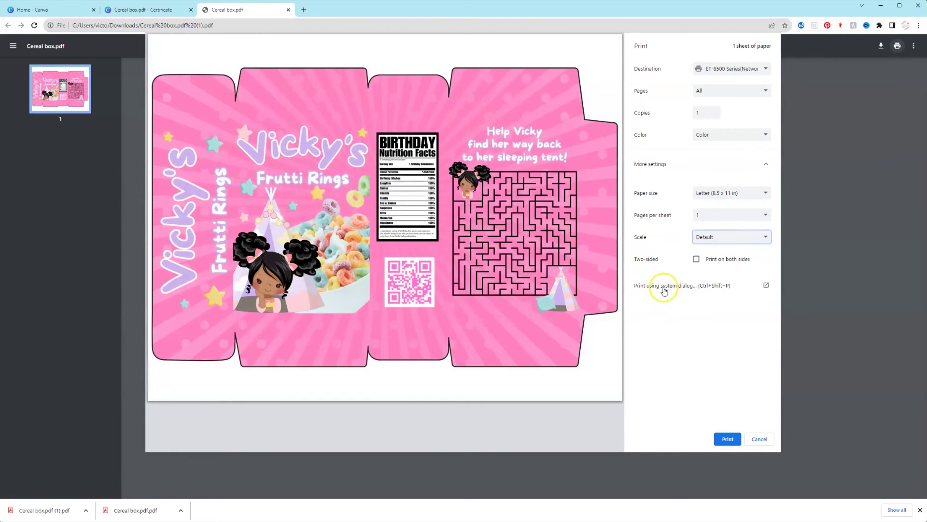
pyautogui.click(684, 286)
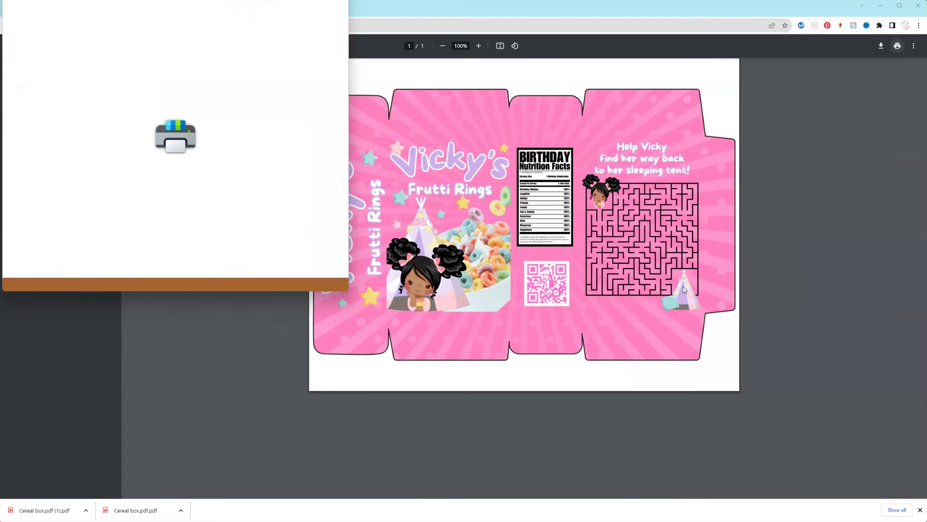
# Enable borderless printing in the printer preferences and set its method of enlargement to Retain Size
pyautogui.click(34, 213)
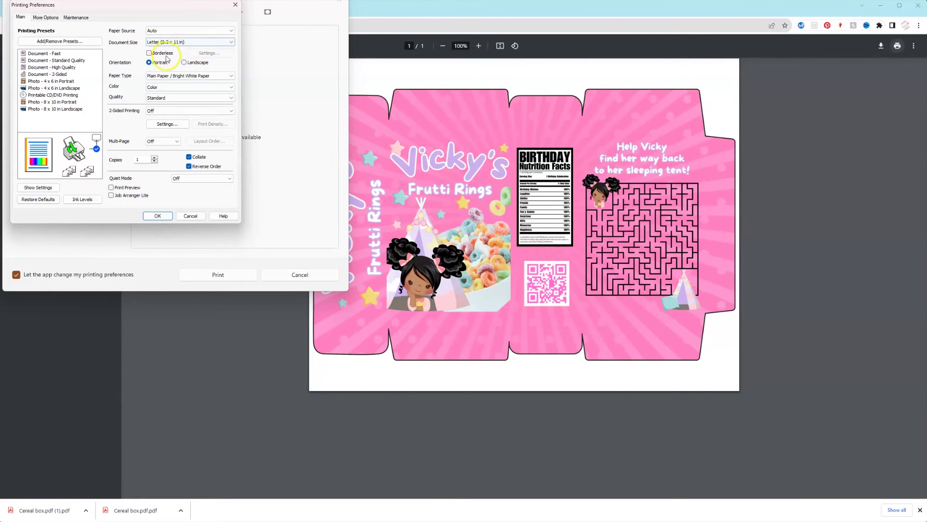
pyautogui.click(150, 52)
pyautogui.click(480, 290)
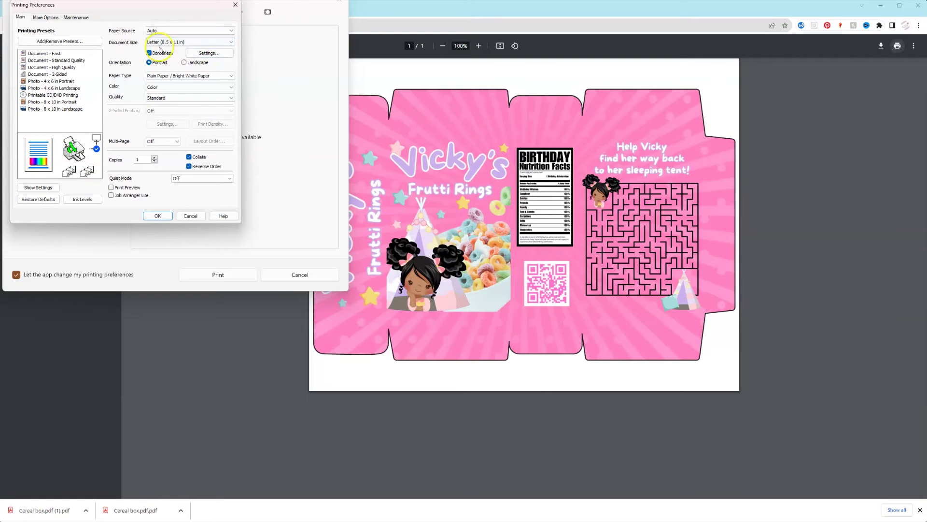
pyautogui.click(198, 53)
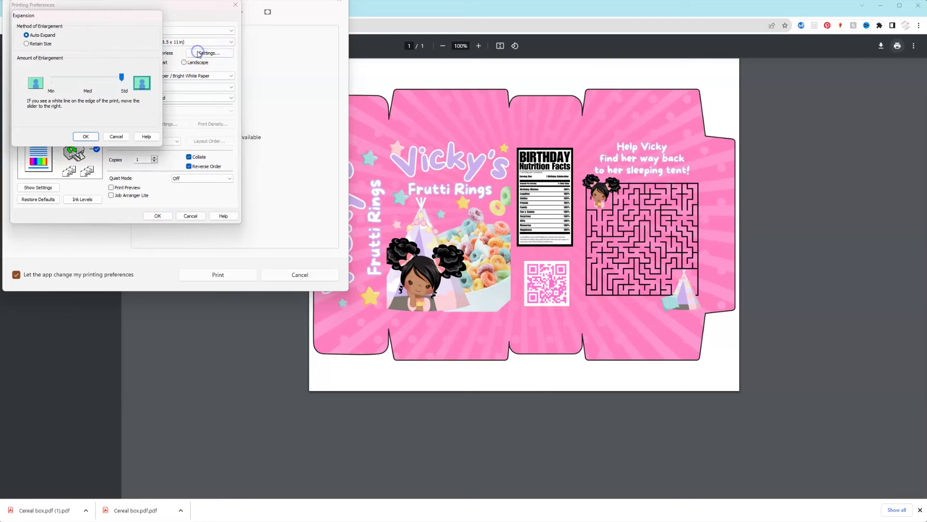
pyautogui.click(27, 44)
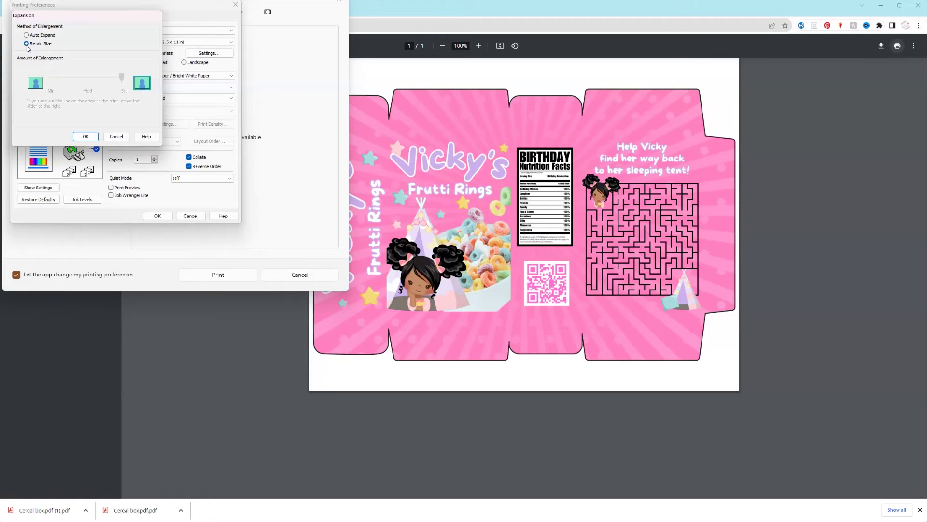
pyautogui.click(86, 137)
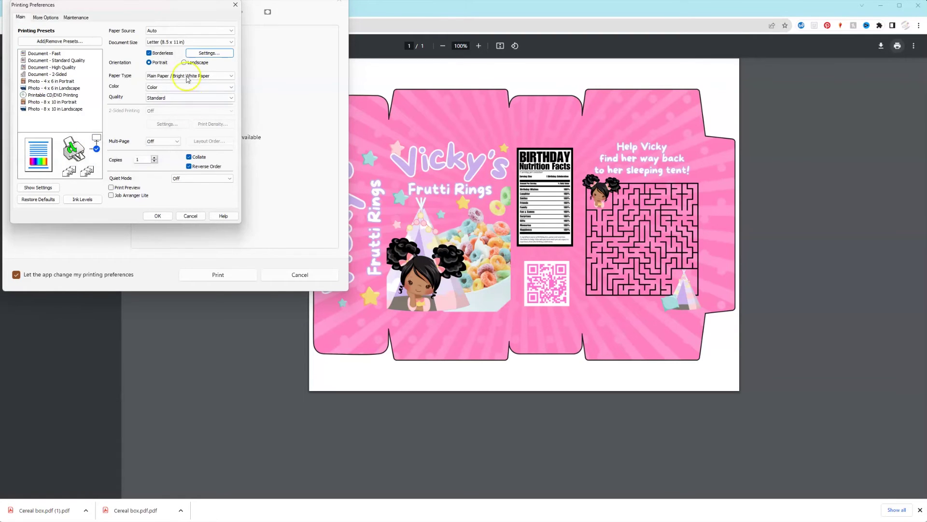
# Set the paper source to Rear Paper Feeder and the orientation to Landscape
pyautogui.click(189, 31)
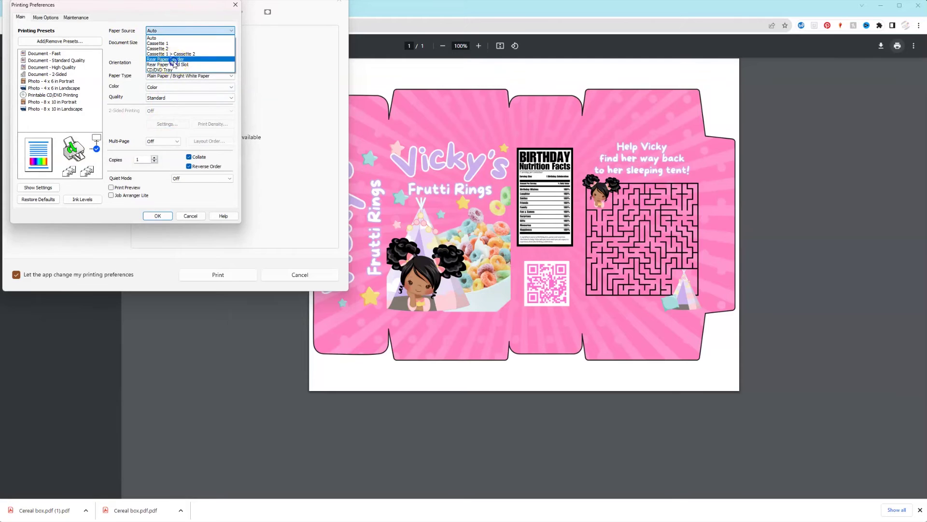
pyautogui.click(174, 56)
pyautogui.click(157, 30)
pyautogui.click(124, 33)
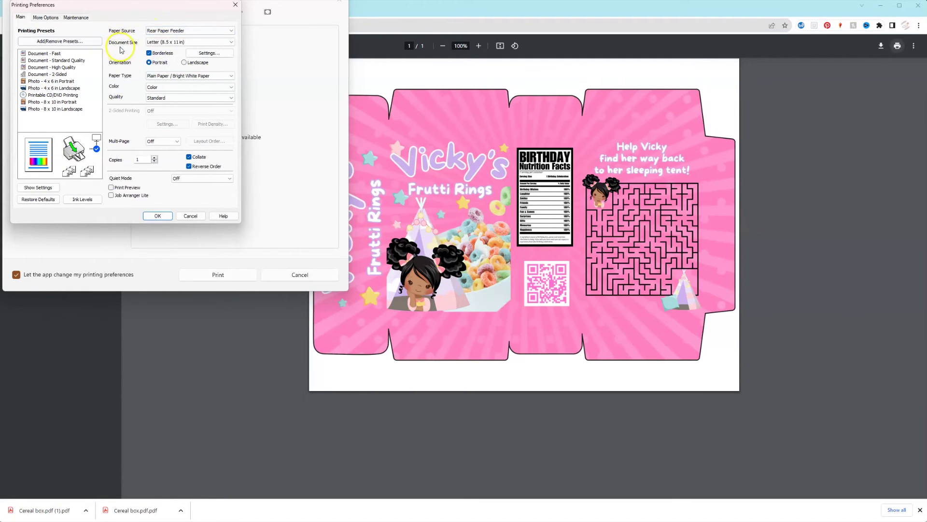
pyautogui.click(184, 63)
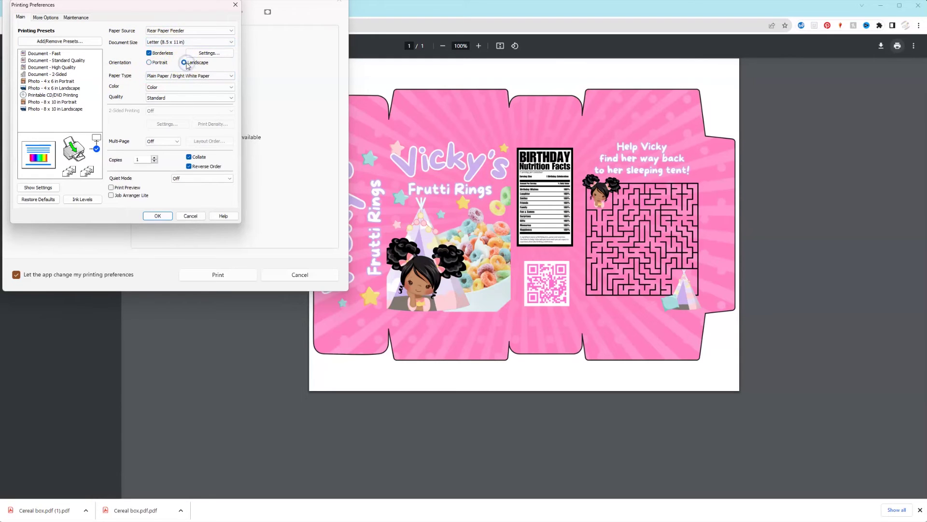
# Set the paper type to Photo Paper Glossy and the print quality to Standard
pyautogui.click(189, 76)
pyautogui.click(183, 96)
pyautogui.click(173, 98)
pyautogui.click(172, 106)
pyautogui.click(174, 98)
pyautogui.click(170, 107)
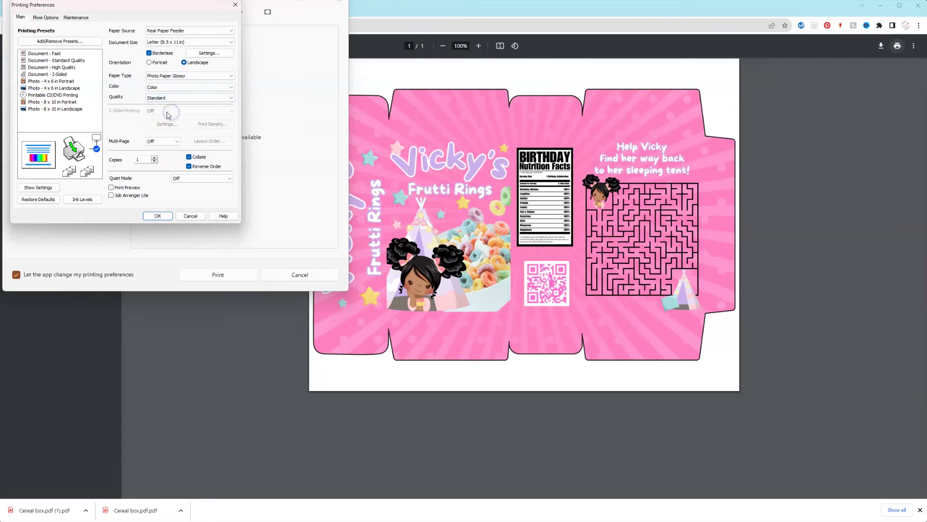
# Set custom color correction to Color Controls with the Adobe RGB color mode and gamma 1.8, and accept it
pyautogui.click(49, 18)
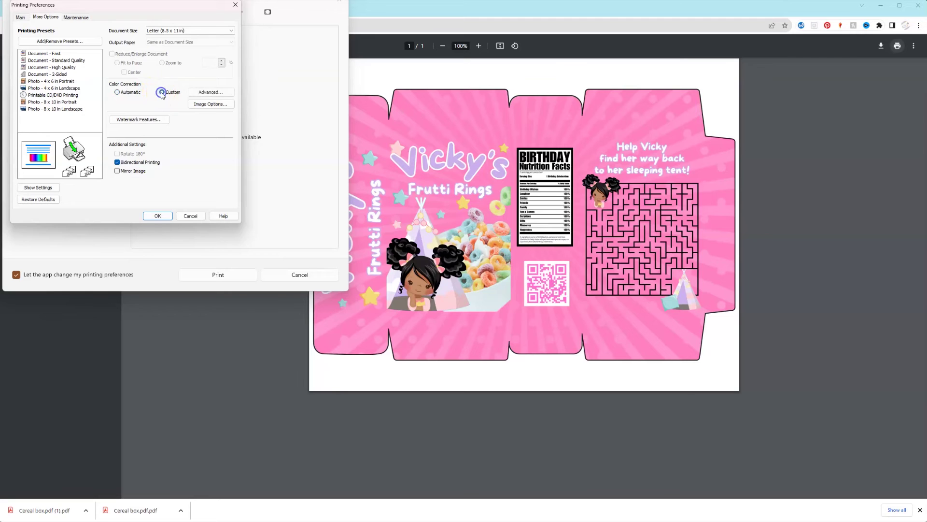
pyautogui.click(209, 93)
pyautogui.click(42, 34)
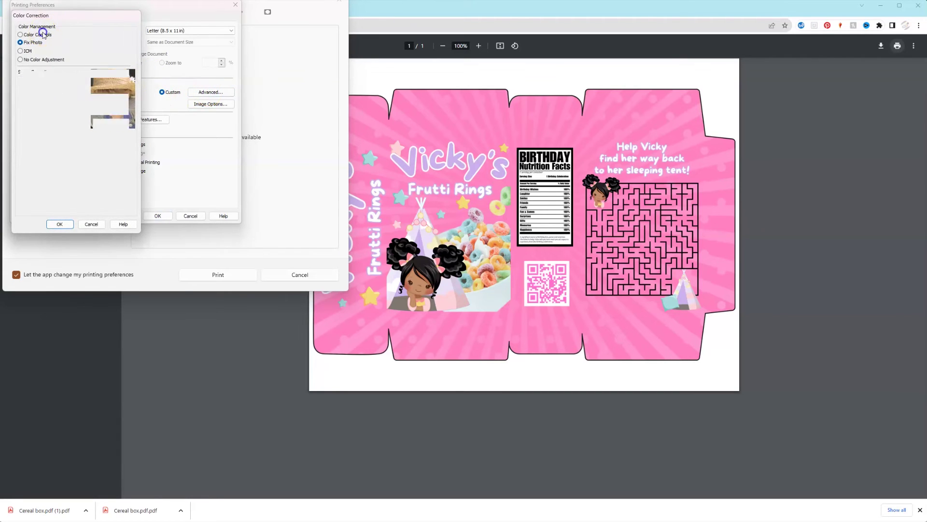
pyautogui.click(94, 73)
pyautogui.click(92, 90)
pyautogui.click(92, 100)
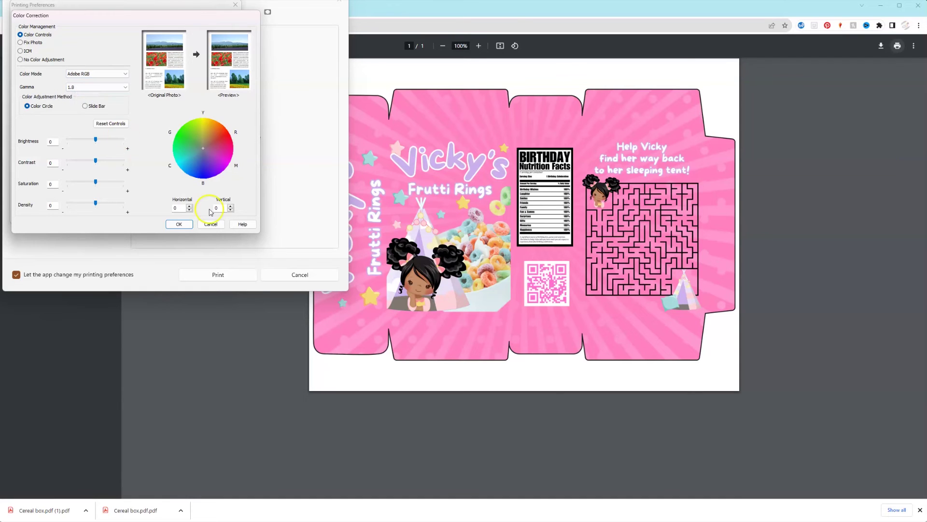
pyautogui.click(179, 224)
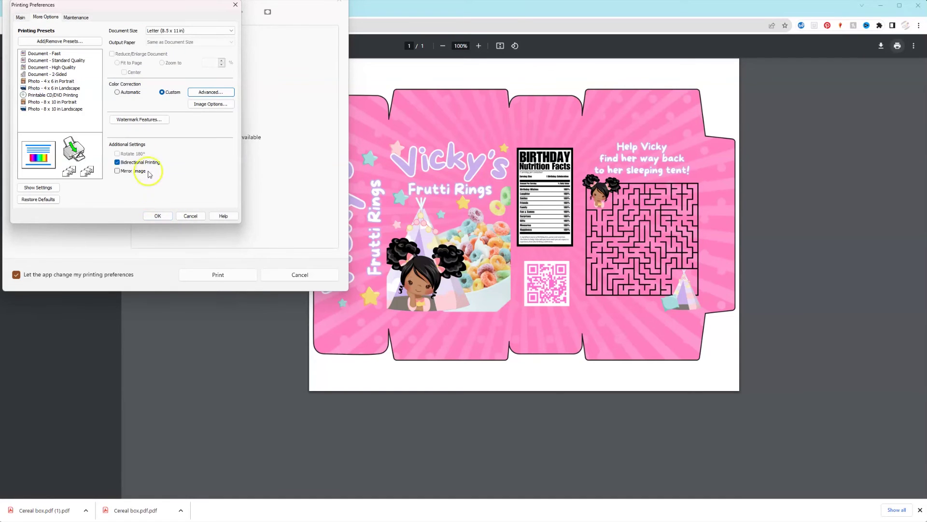
# Confirm the printing preferences and print the cereal box PDF
pyautogui.click(150, 217)
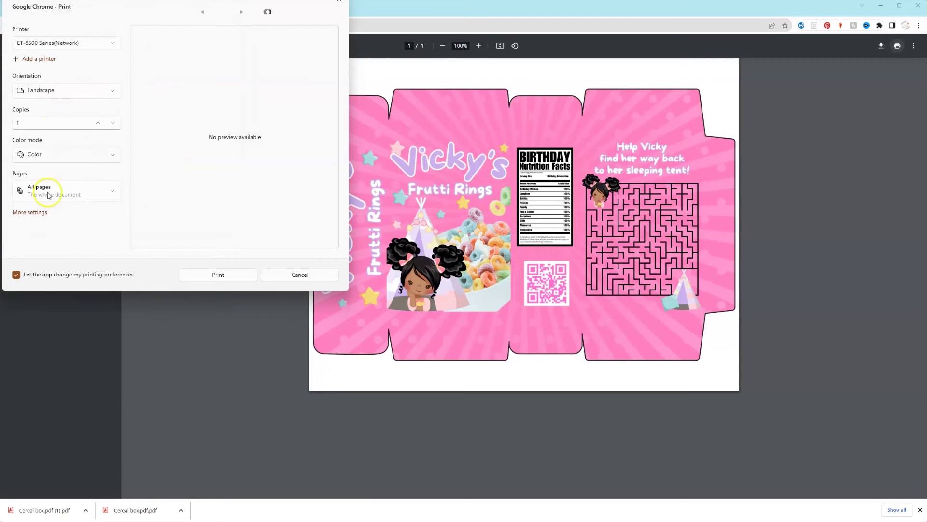
pyautogui.click(231, 276)
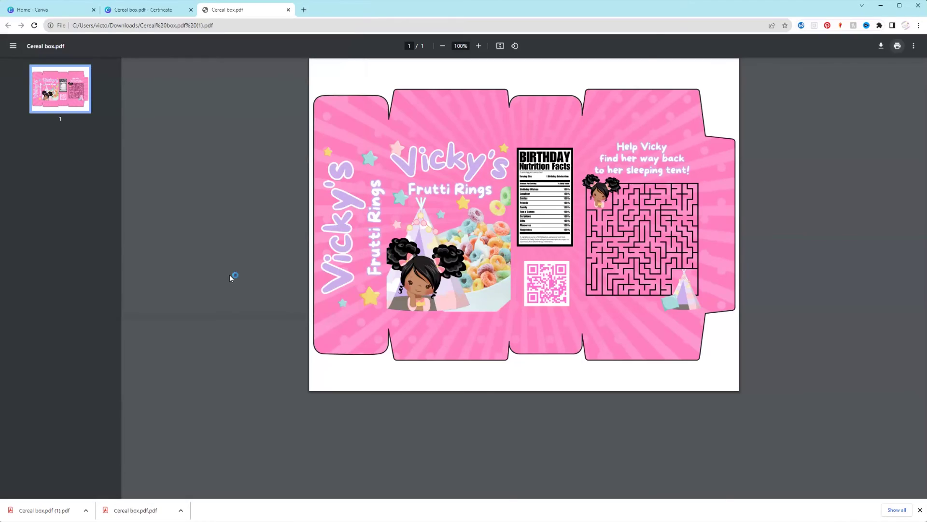